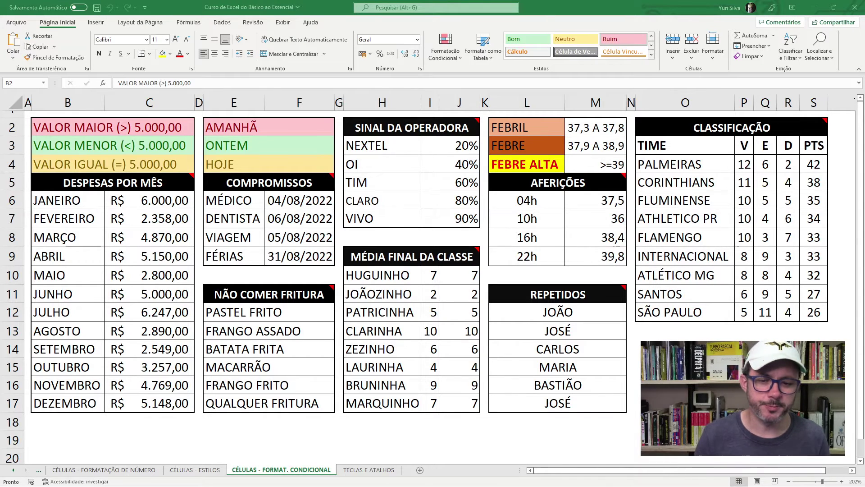
# Step: Explore selections in the expense table: month names, values C6:C17, and finally January's C6
pyautogui.click(159, 194)
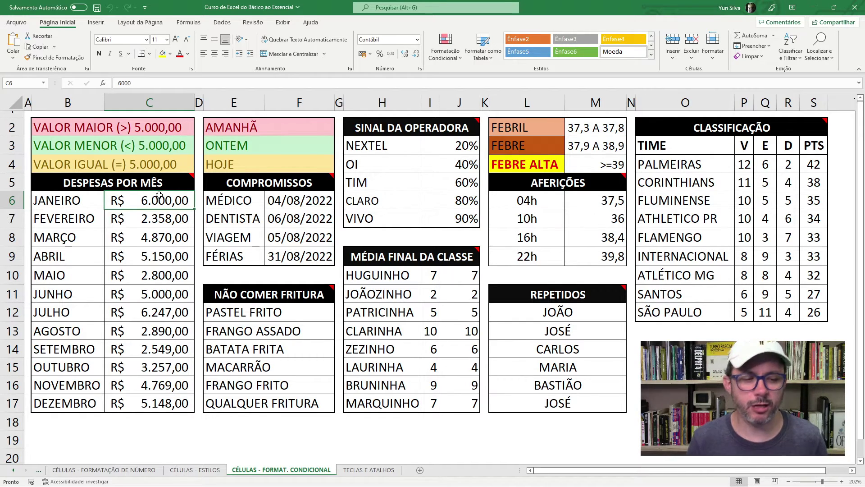
pyautogui.click(49, 197)
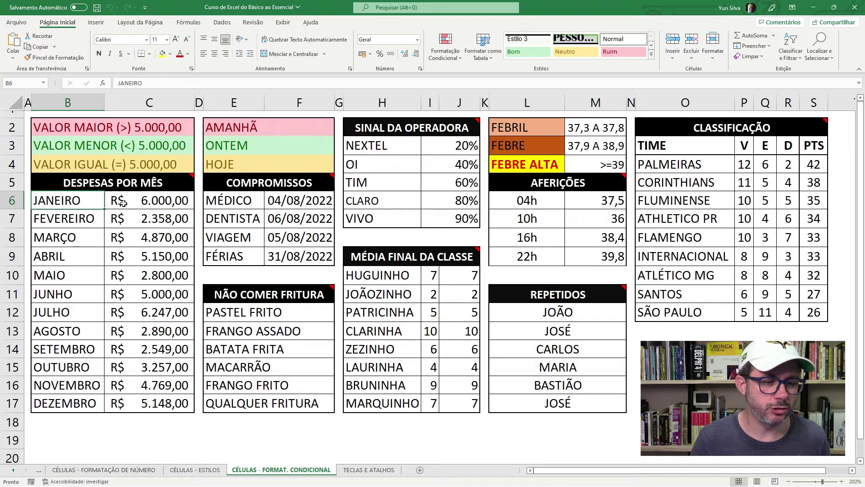
pyautogui.click(159, 205)
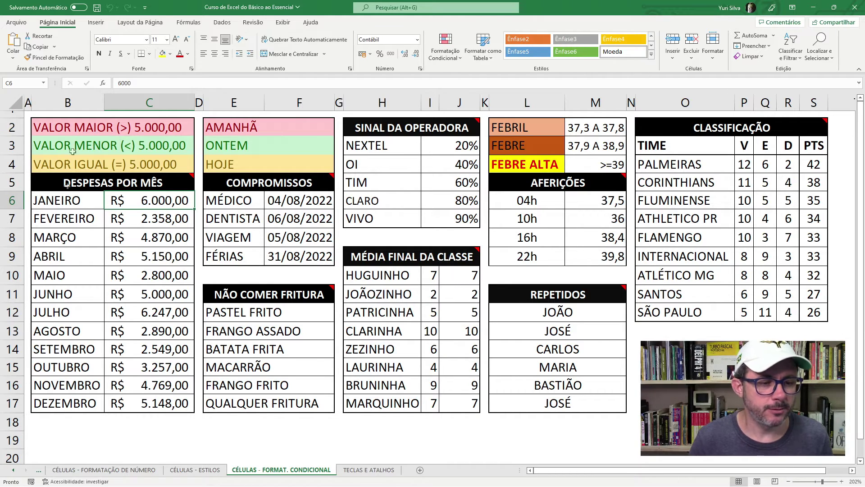
pyautogui.moveTo(51, 121); pyautogui.dragTo(167, 398)
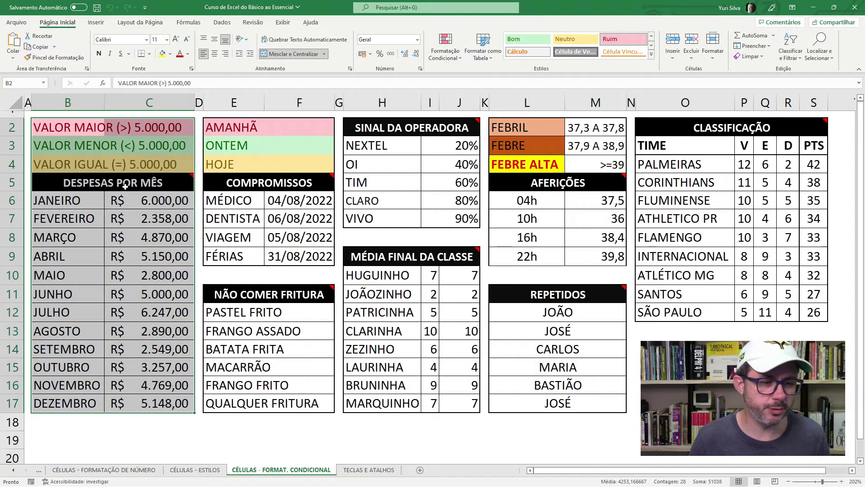
pyautogui.click(125, 186)
pyautogui.moveTo(67, 200); pyautogui.dragTo(68, 403)
pyautogui.moveTo(146, 202); pyautogui.dragTo(171, 408)
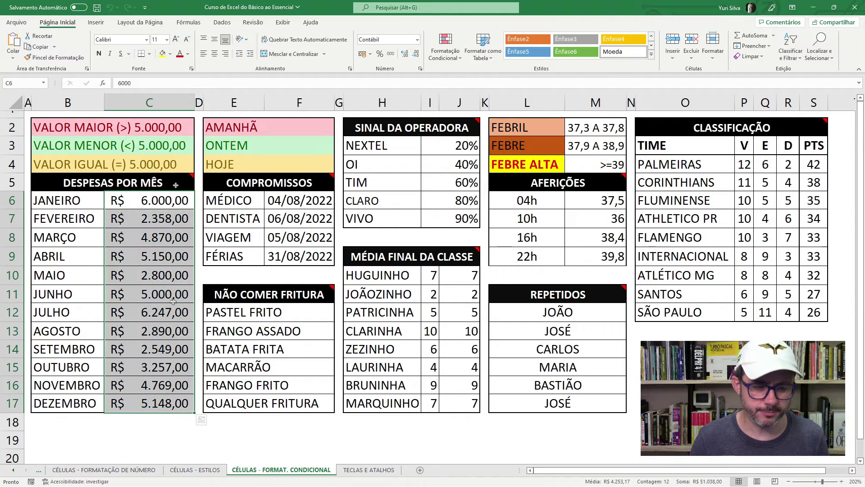
pyautogui.click(167, 201)
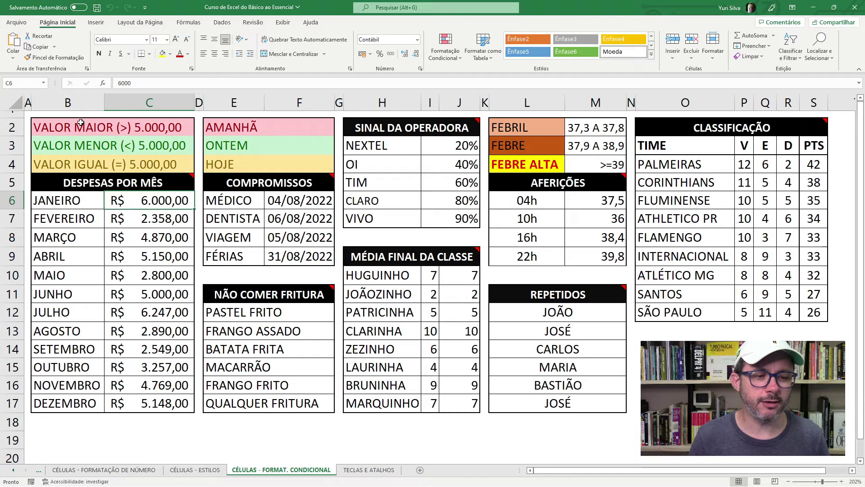
# Step: Point out the greater-than, less-than and equal-to legend entries
pyautogui.click(140, 129)
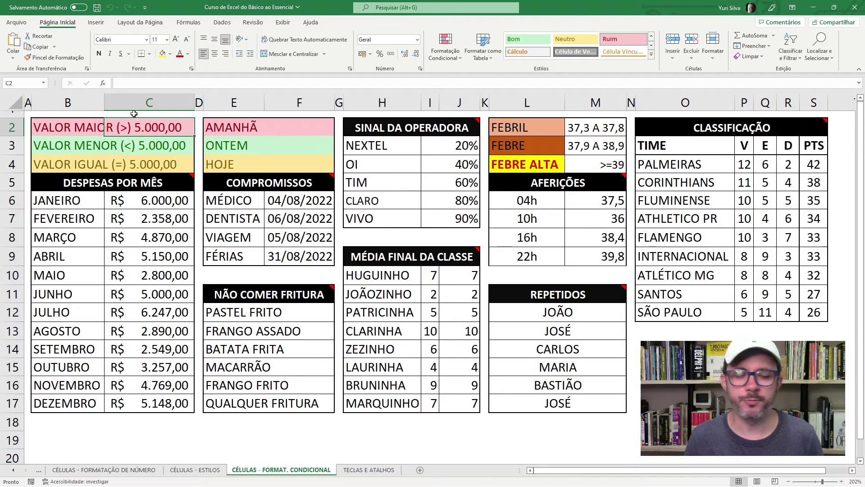
pyautogui.click(81, 148)
pyautogui.click(140, 146)
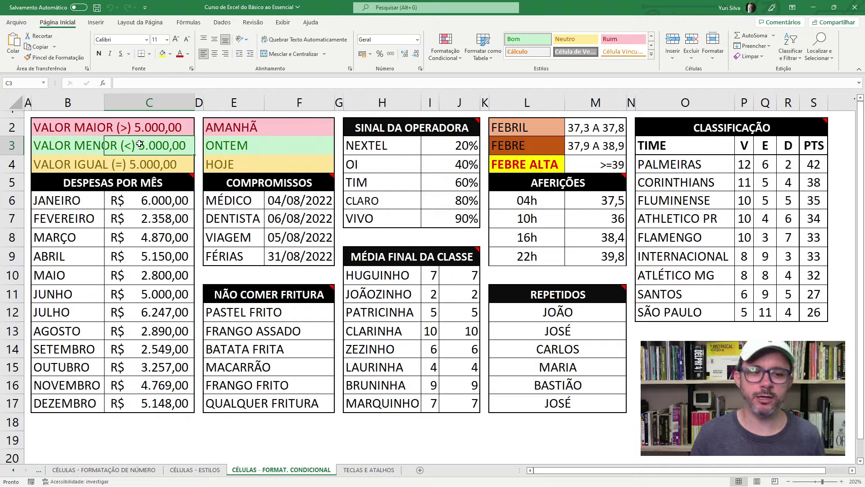
pyautogui.click(114, 166)
pyautogui.click(97, 167)
pyautogui.click(129, 167)
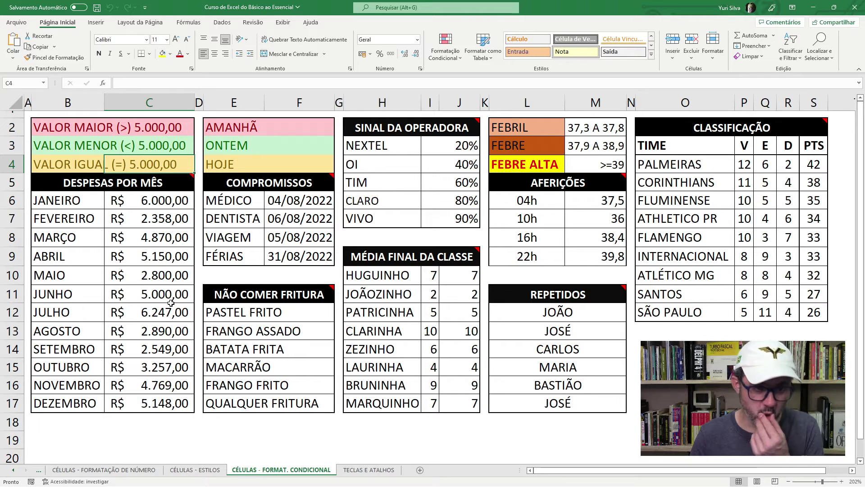
# Step: Select January's expense in C6 and open Format Cells with Ctrl+1
pyautogui.click(150, 201)
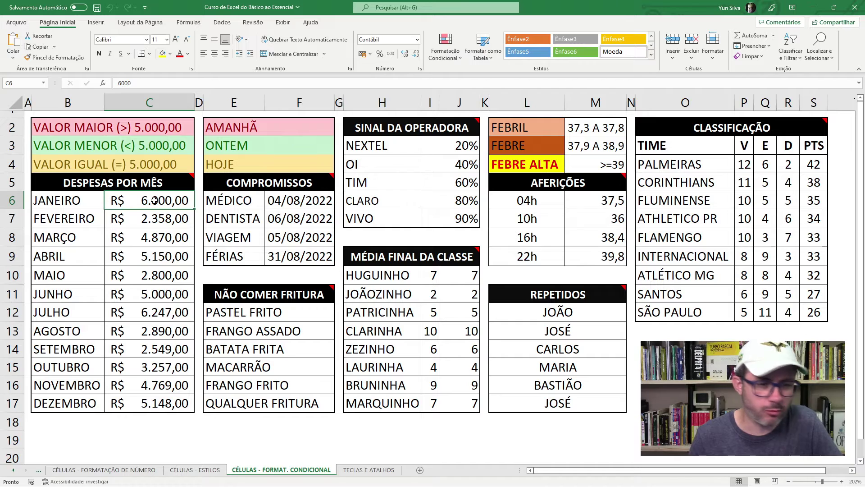
pyautogui.rightClick(147, 201)
pyautogui.press('Escape')
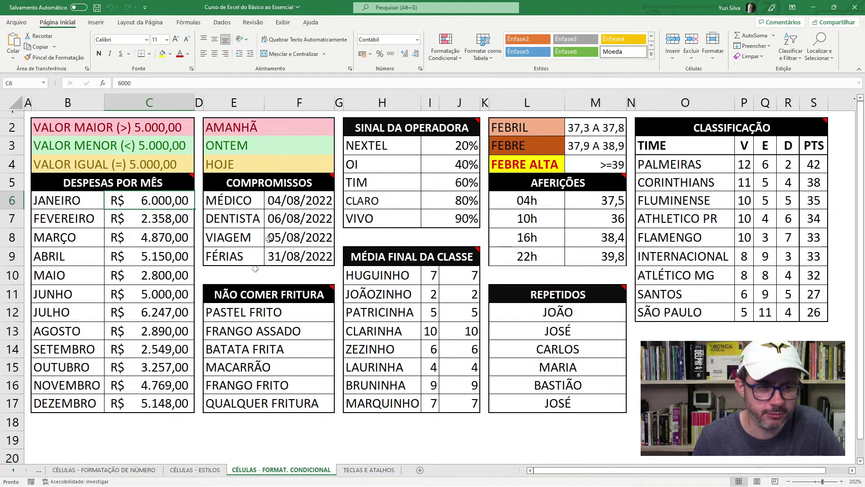
pyautogui.hotkey('ctrl', '1')
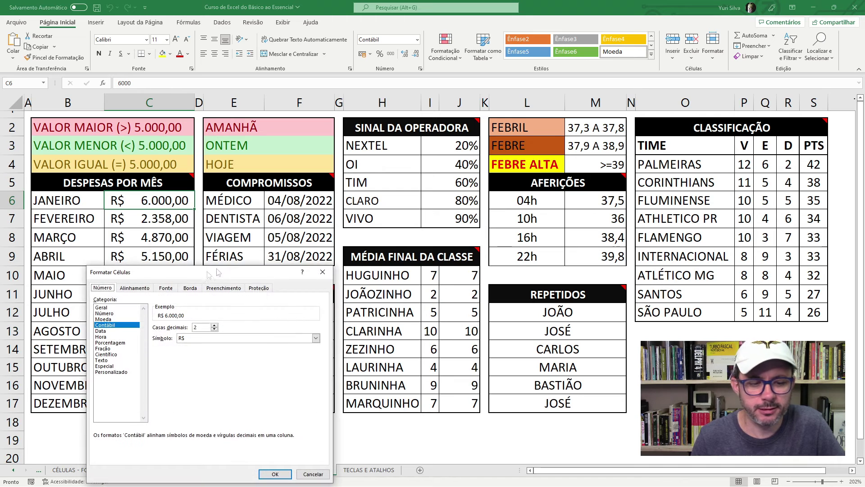
pyautogui.moveTo(217, 272); pyautogui.dragTo(547, 128)
# Step: Review Format Cells alignment, font and fill options, then close without applying a fill
pyautogui.click(470, 143)
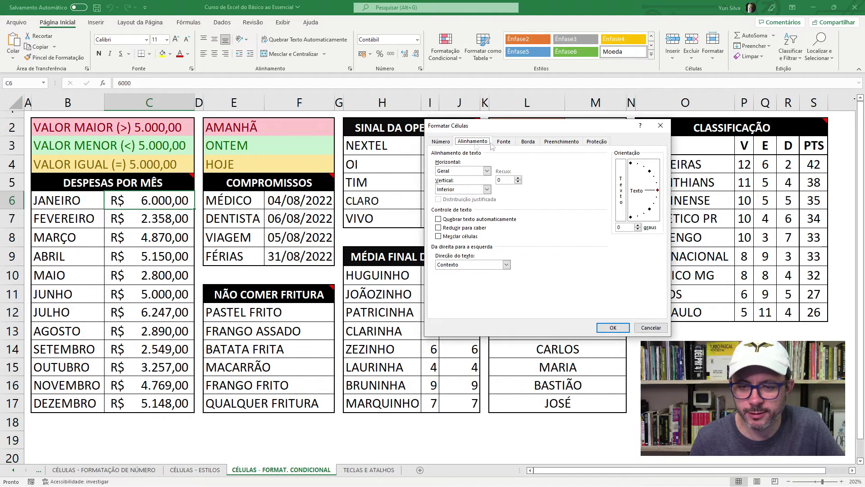
pyautogui.click(503, 143)
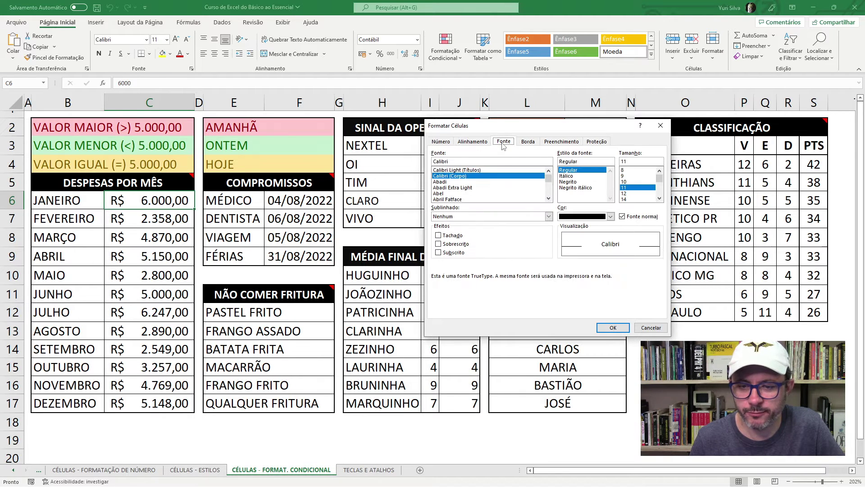
pyautogui.click(563, 143)
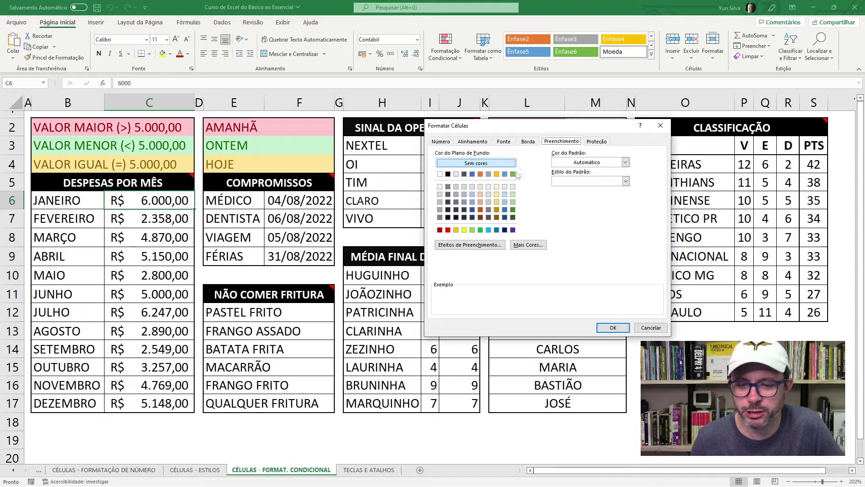
pyautogui.click(449, 230)
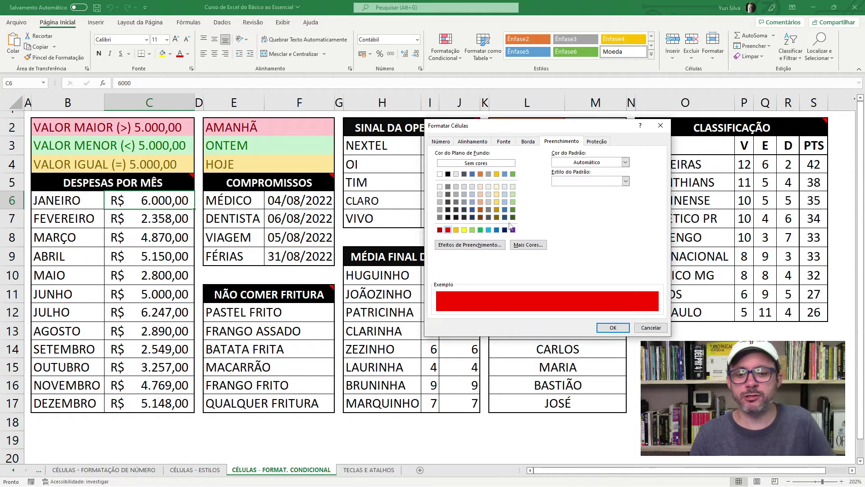
pyautogui.click(470, 245)
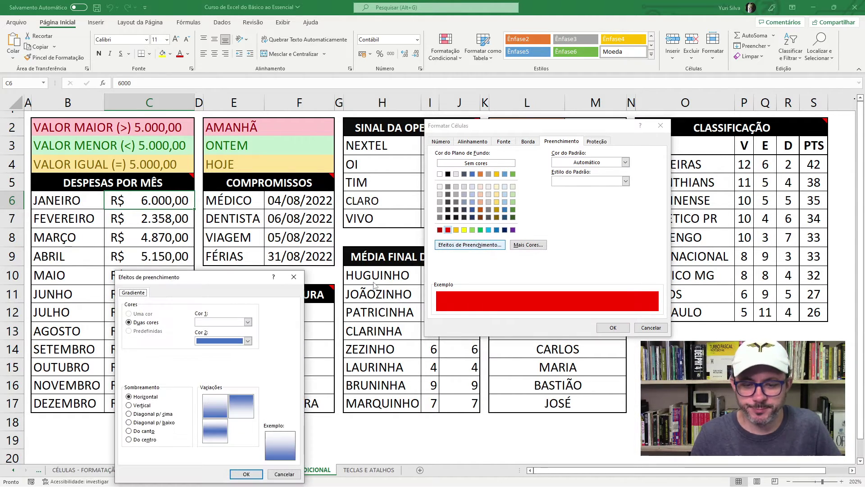
pyautogui.click(294, 278)
pyautogui.moveTo(492, 128); pyautogui.dragTo(463, 128)
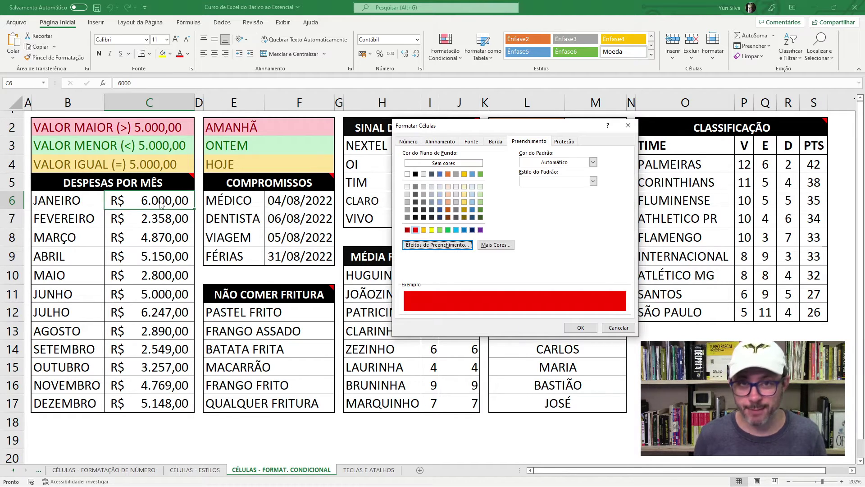
pyautogui.click(628, 125)
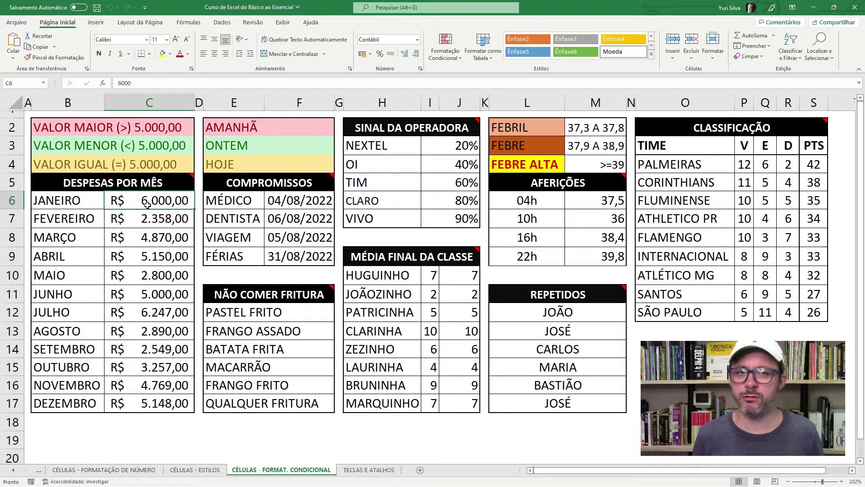
# Step: Reselect C6 and start a Highlight Cells 'Greater Than' rule
pyautogui.click(158, 223)
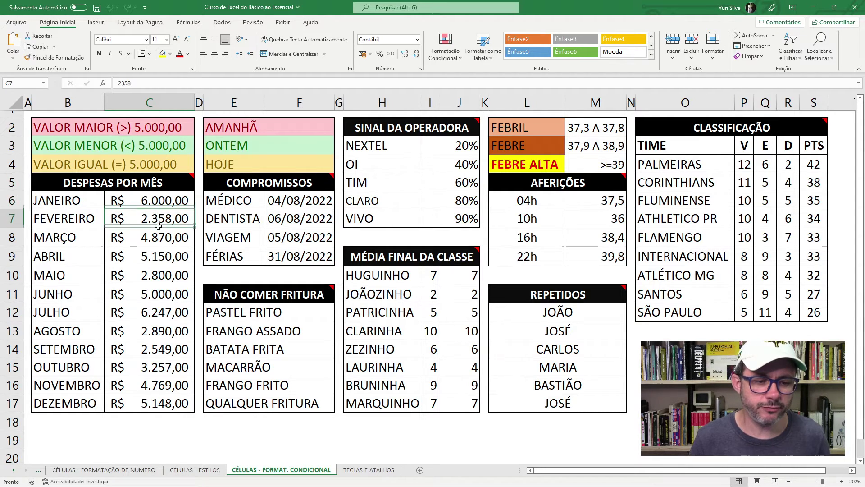
pyautogui.click(162, 203)
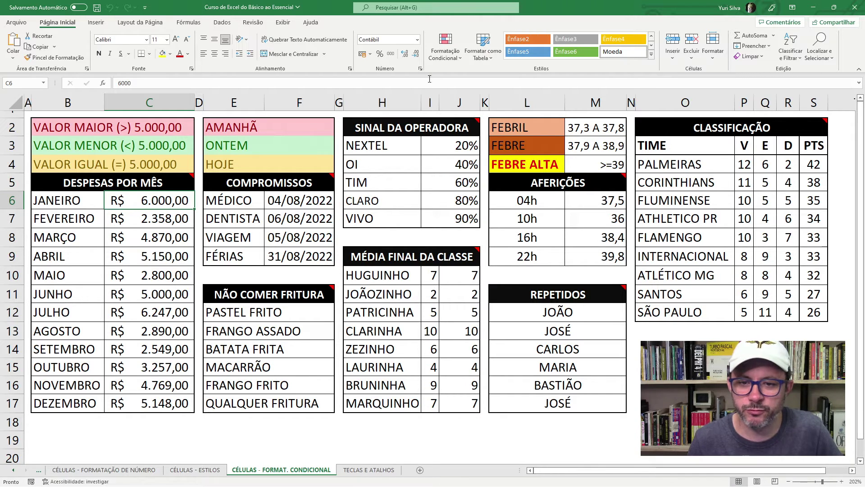
pyautogui.click(457, 58)
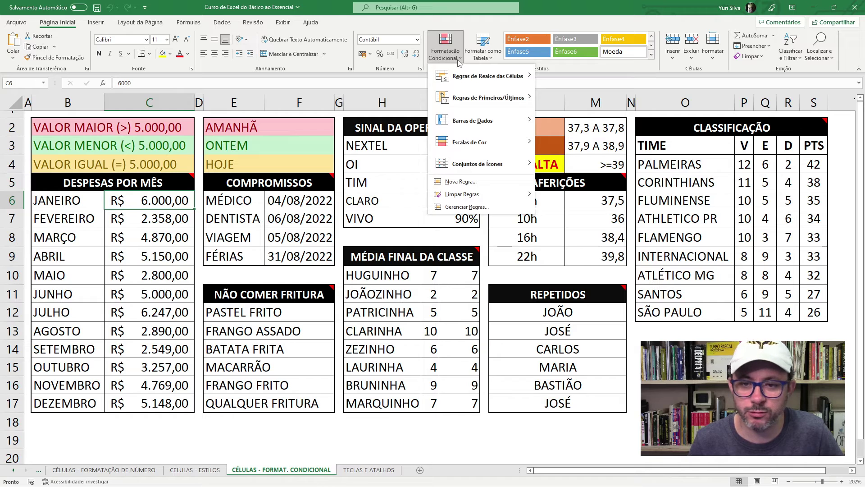
pyautogui.moveTo(482, 75)
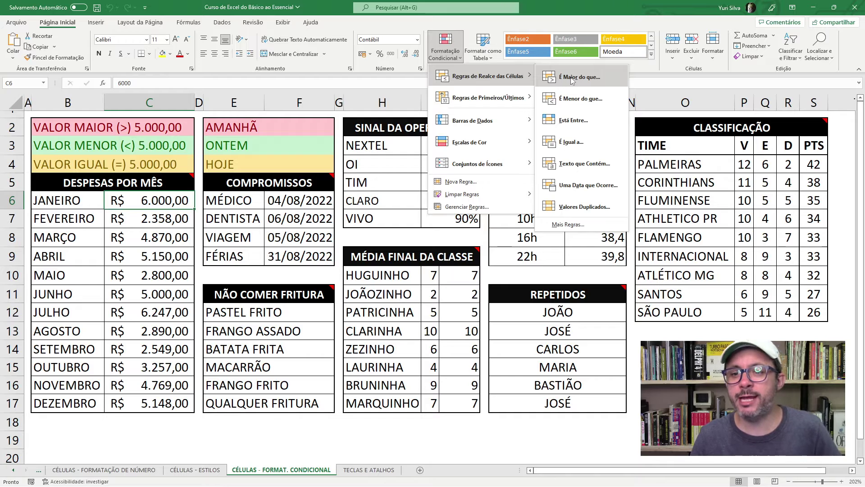
pyautogui.click(571, 78)
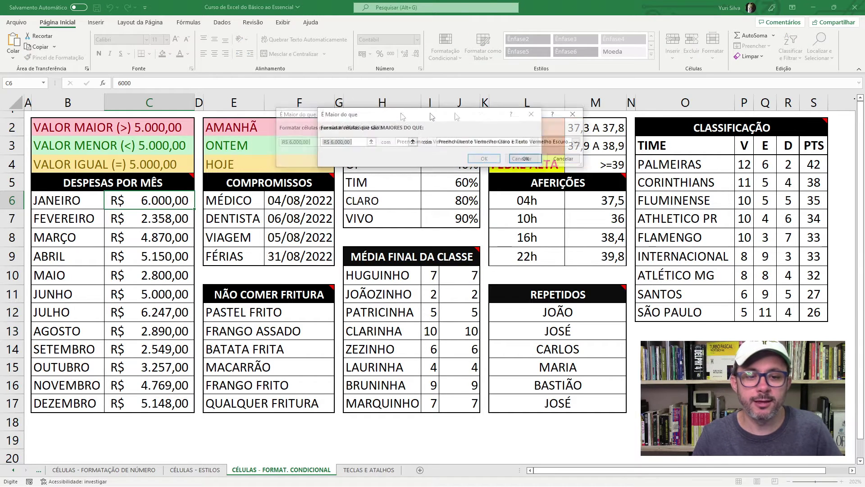
pyautogui.click(445, 138)
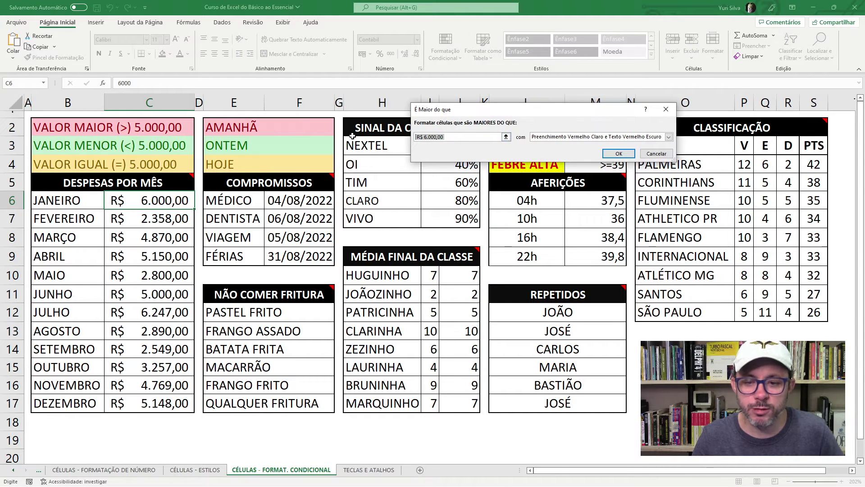
pyautogui.write('5000')
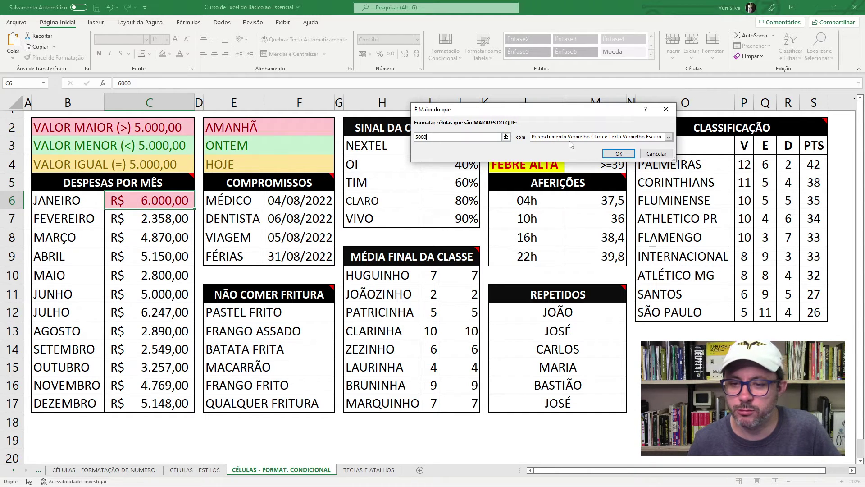
pyautogui.click(669, 137)
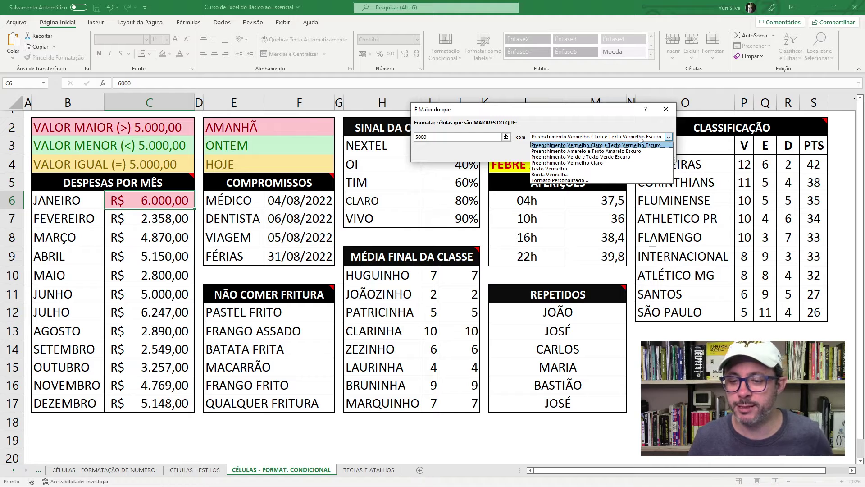
pyautogui.click(586, 145)
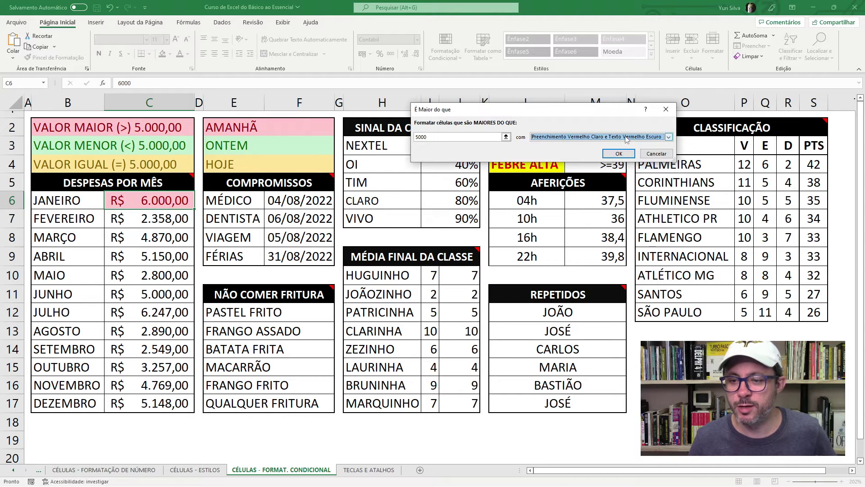
pyautogui.click(626, 140)
pyautogui.click(599, 151)
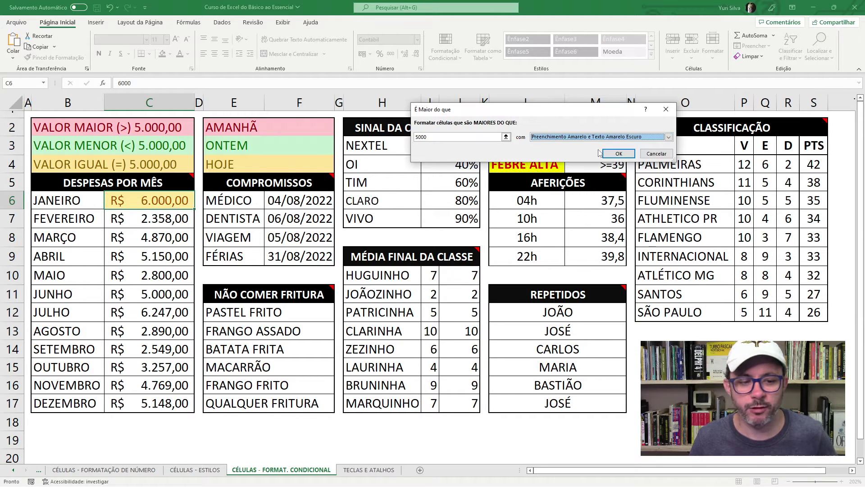
pyautogui.click(604, 138)
pyautogui.click(602, 157)
pyautogui.click(603, 137)
pyautogui.click(602, 145)
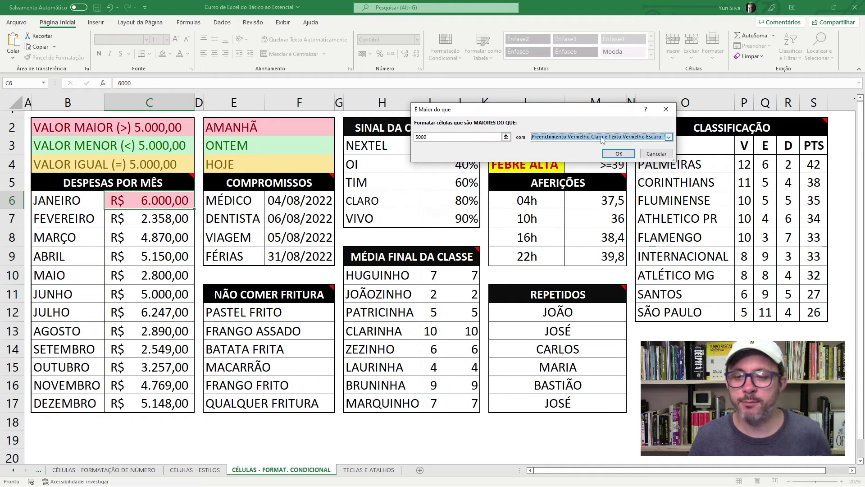
pyautogui.click(602, 137)
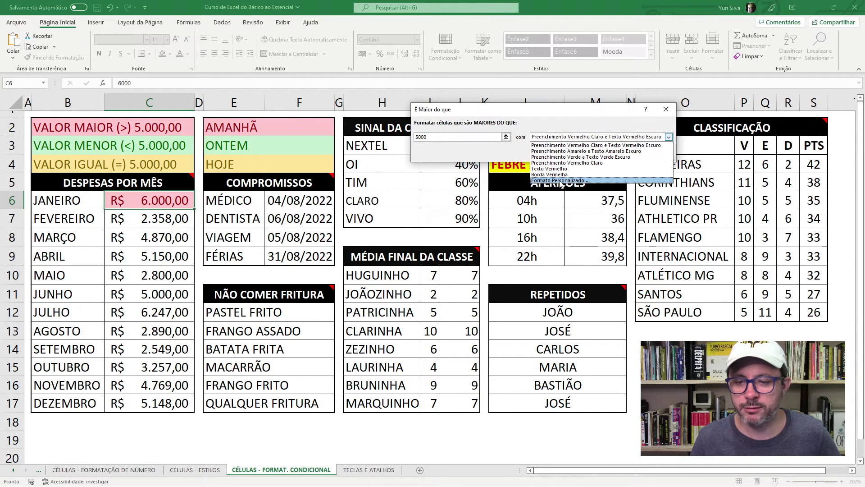
# Step: Review the custom format's Font, Border and Fill tabs, then close it unchanged
pyautogui.click(560, 180)
pyautogui.moveTo(367, 10); pyautogui.dragTo(495, 42)
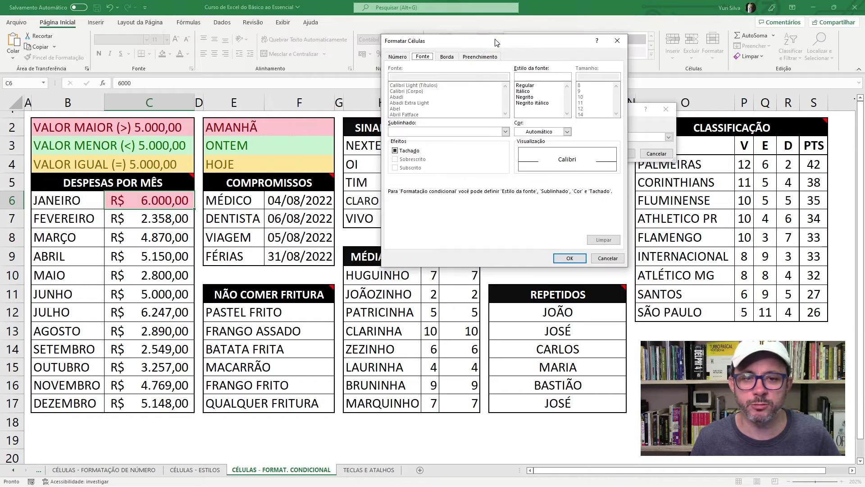
pyautogui.click(447, 57)
pyautogui.click(480, 56)
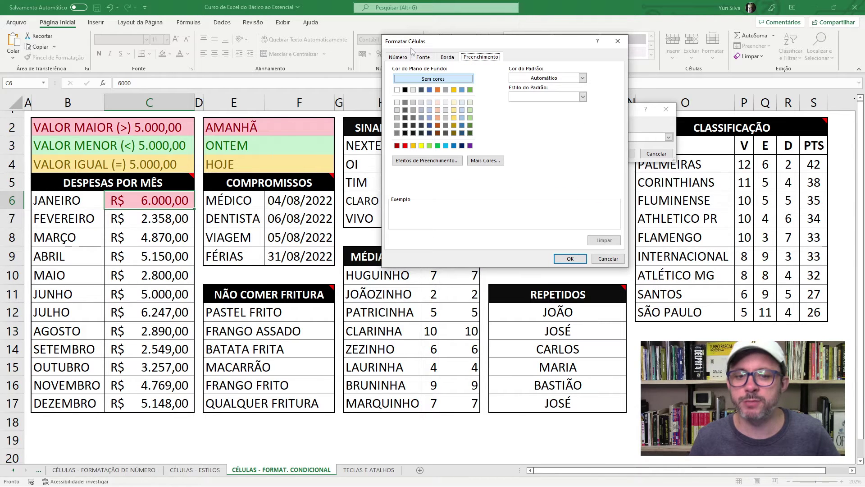
pyautogui.click(424, 58)
pyautogui.click(447, 57)
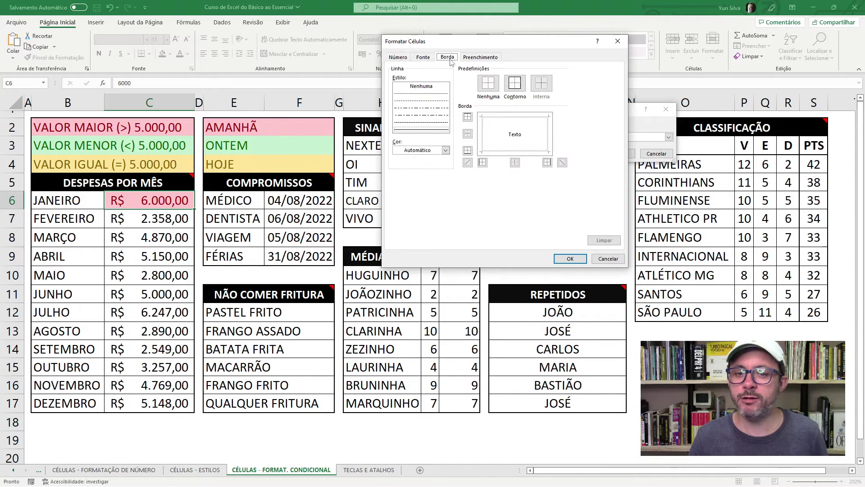
pyautogui.click(479, 58)
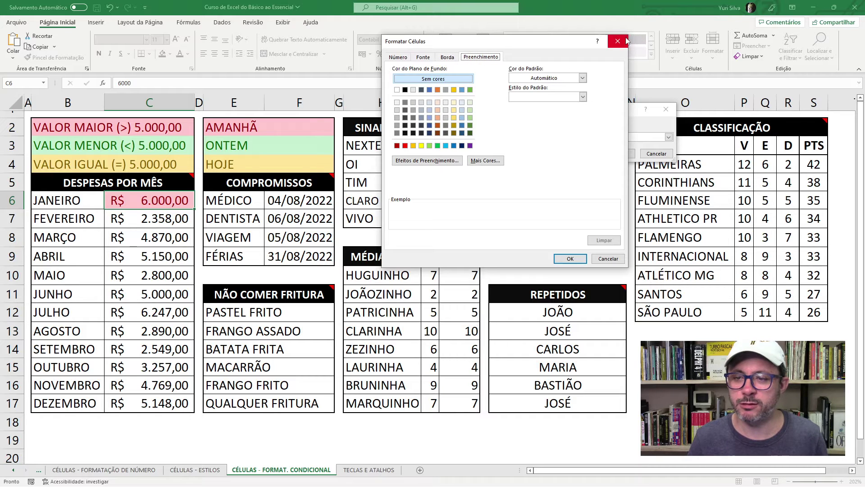
pyautogui.click(618, 41)
# Step: Keep light red fill with dark red text, confirm the greater-than-5000 rule, reselect C6
pyautogui.click(669, 137)
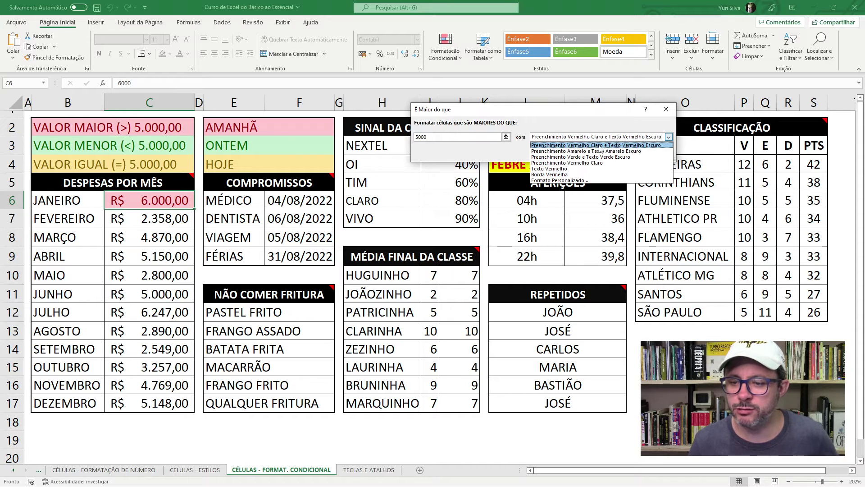
pyautogui.click(600, 146)
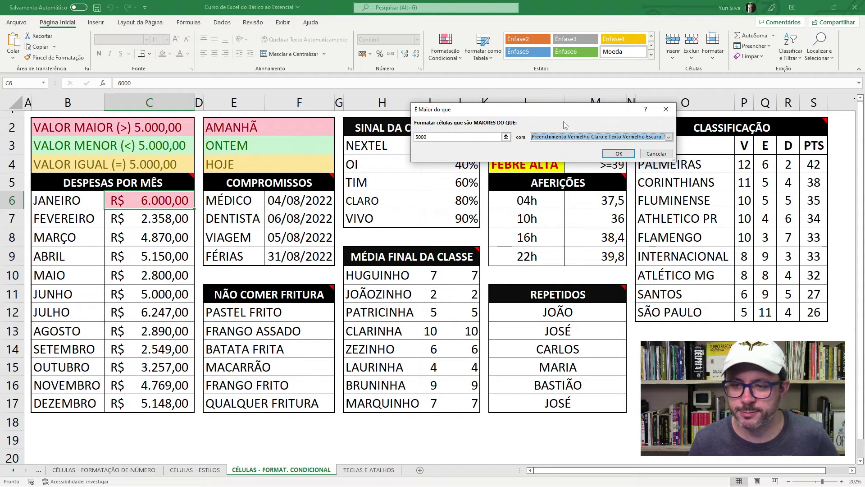
pyautogui.click(619, 153)
pyautogui.click(148, 216)
pyautogui.click(141, 205)
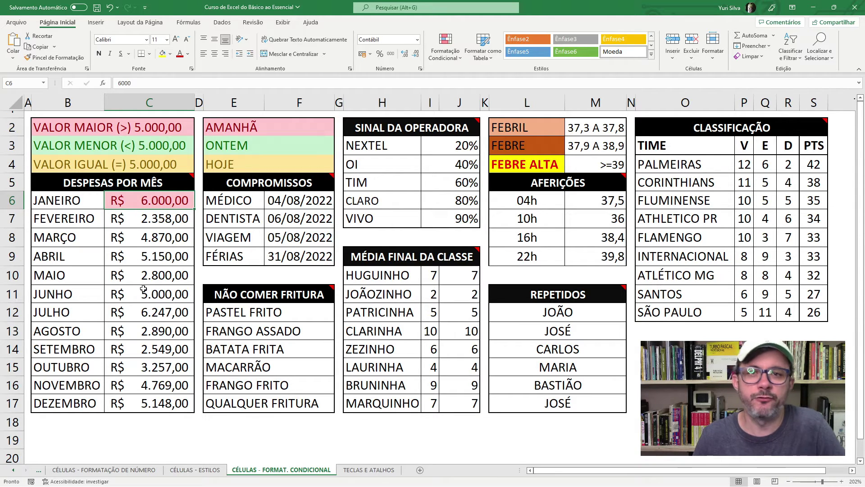
# Step: Enter 4500 as January's expense in C6
pyautogui.click(163, 214)
pyautogui.click(162, 203)
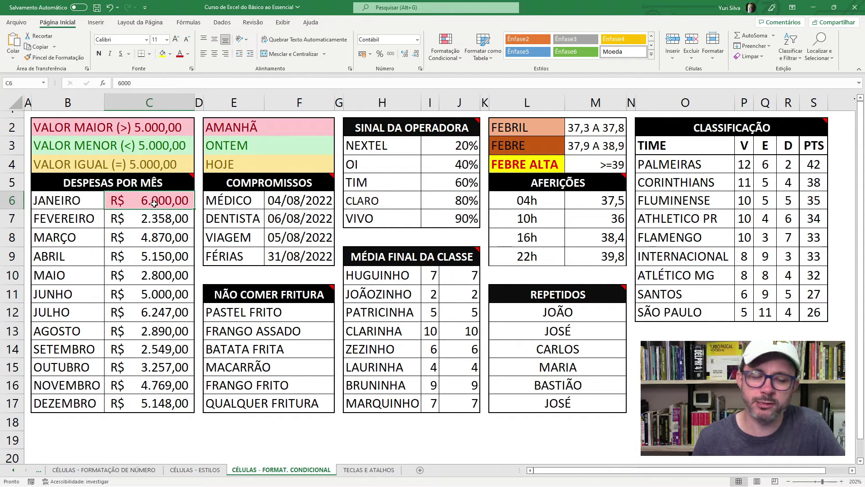
pyautogui.click(156, 220)
pyautogui.click(160, 199)
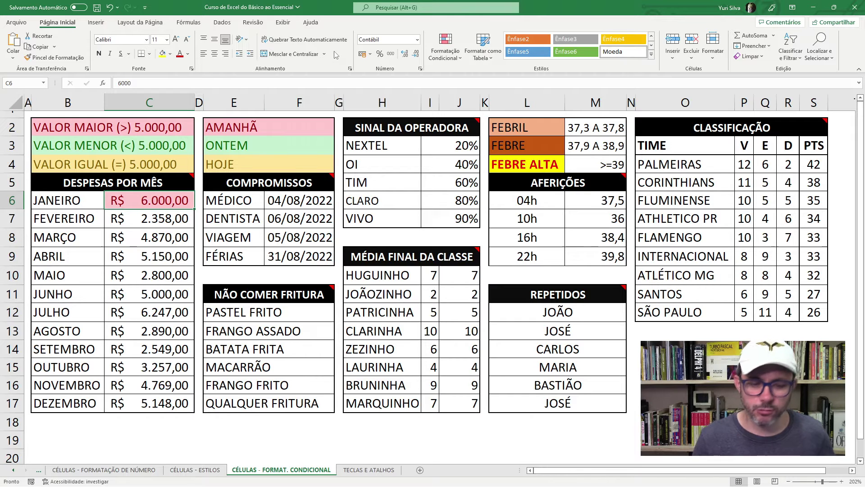
pyautogui.write('4500')
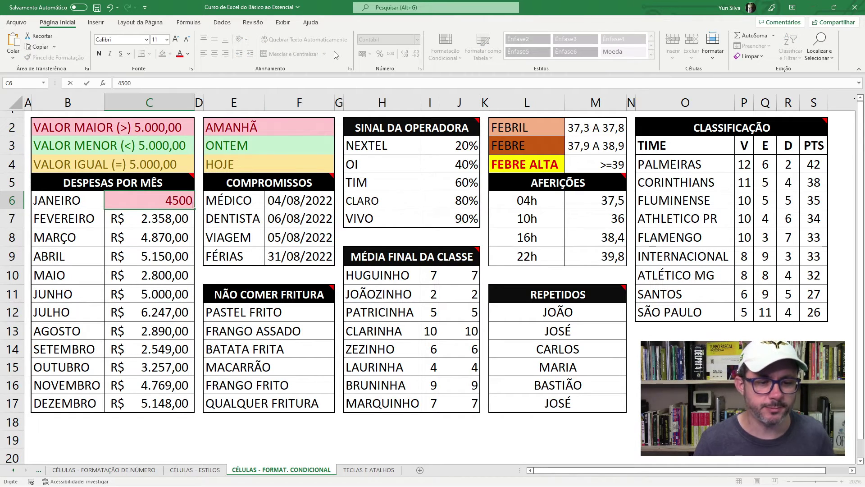
pyautogui.press('Return')
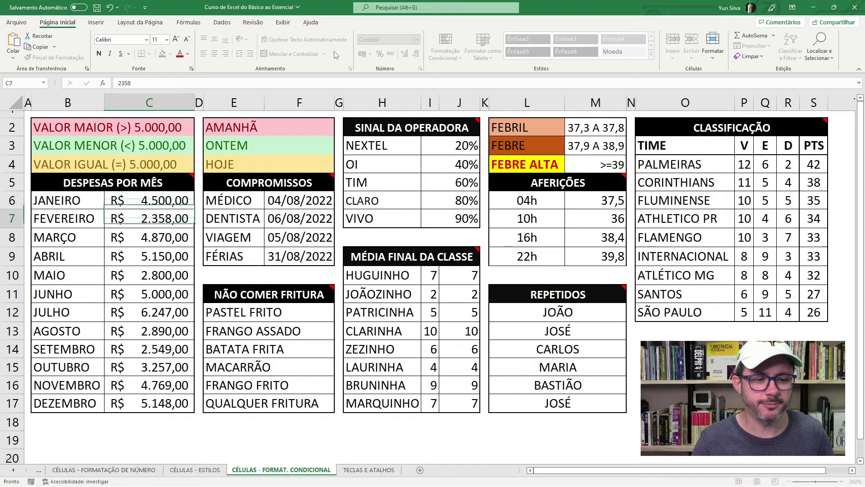
# Step: Change January's expense in C6 to 5.000,01
pyautogui.click(159, 199)
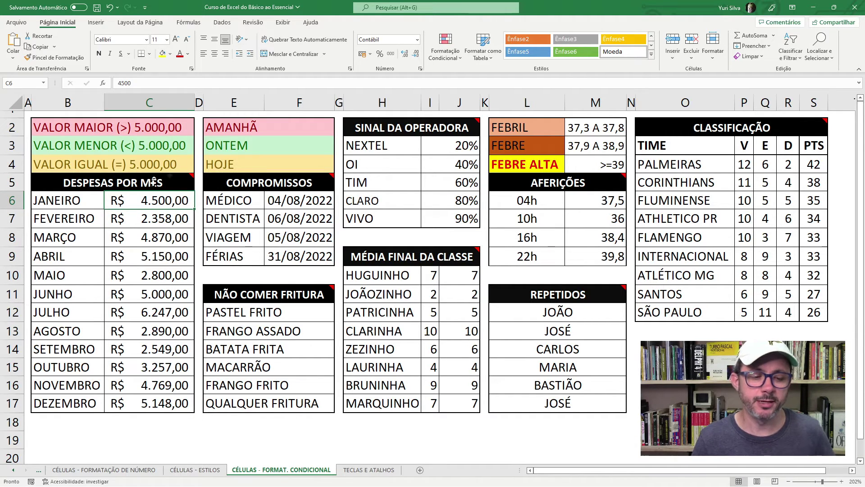
pyautogui.click(160, 234)
pyautogui.click(148, 205)
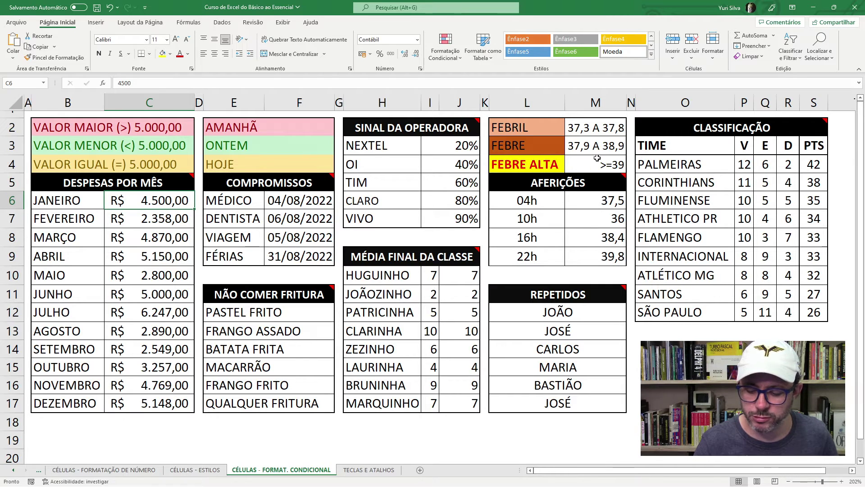
pyautogui.write('5.000,')
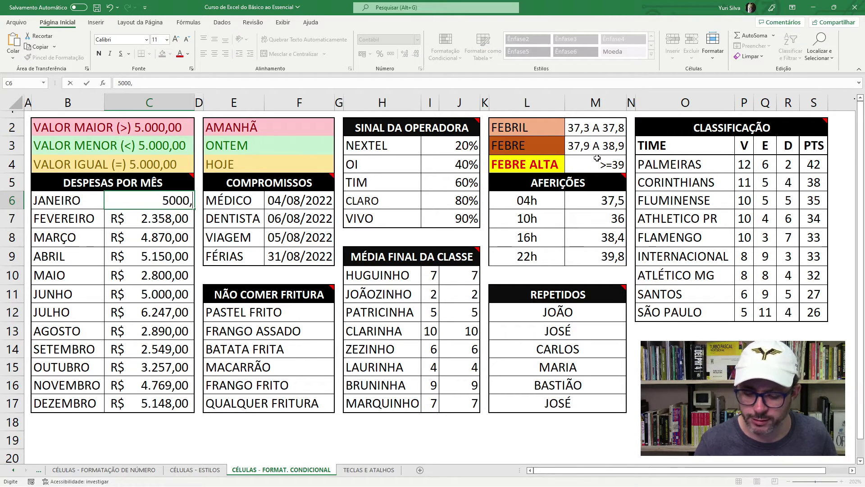
pyautogui.write('01')
pyautogui.press('Return')
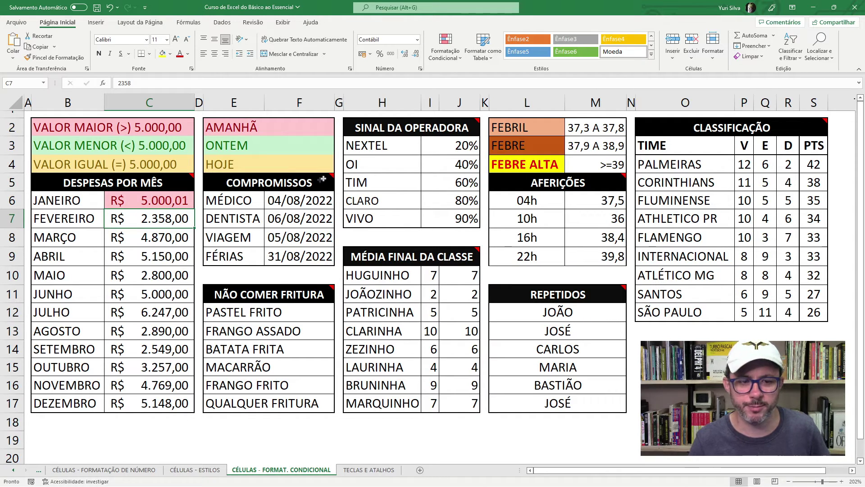
# Step: Reselect C6 and bring up the Conditional Formatting options
pyautogui.click(163, 201)
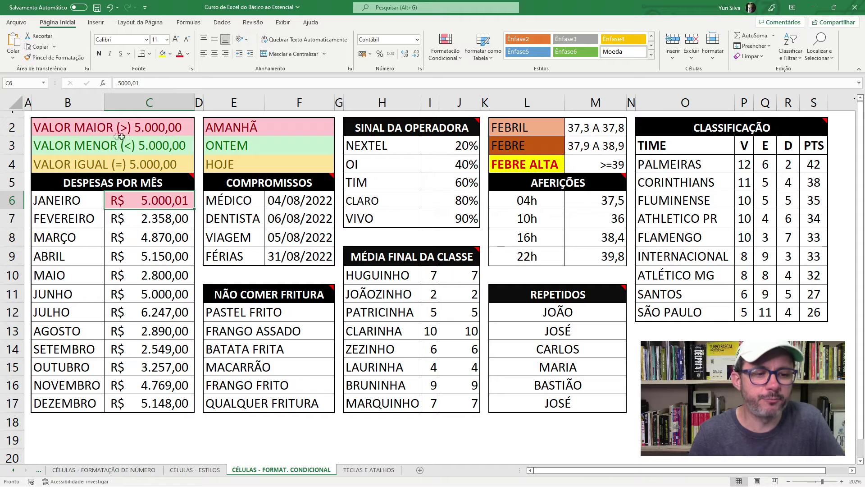
pyautogui.click(63, 145)
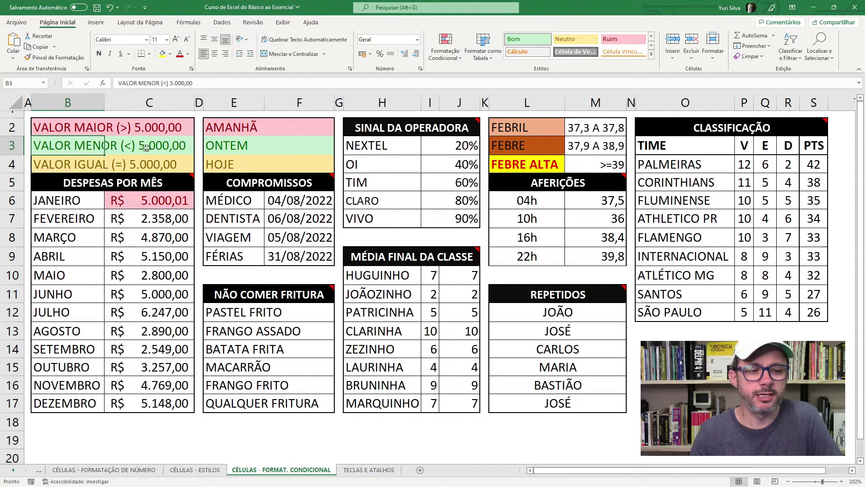
pyautogui.click(154, 203)
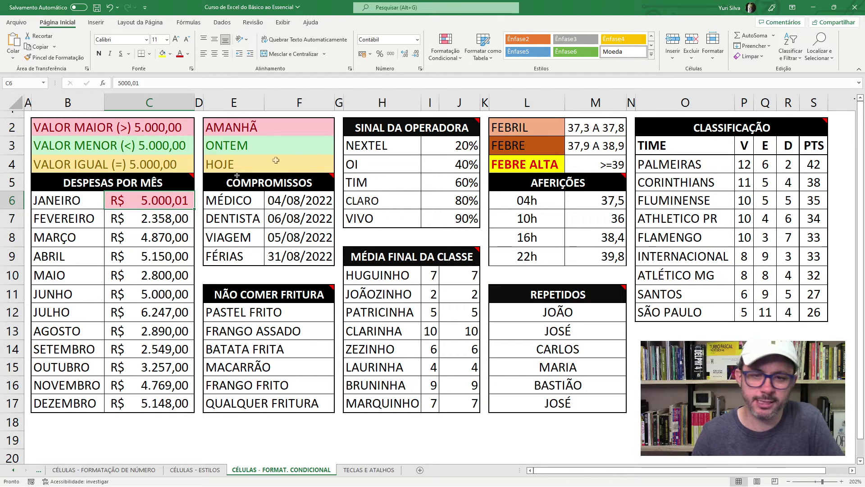
pyautogui.click(459, 57)
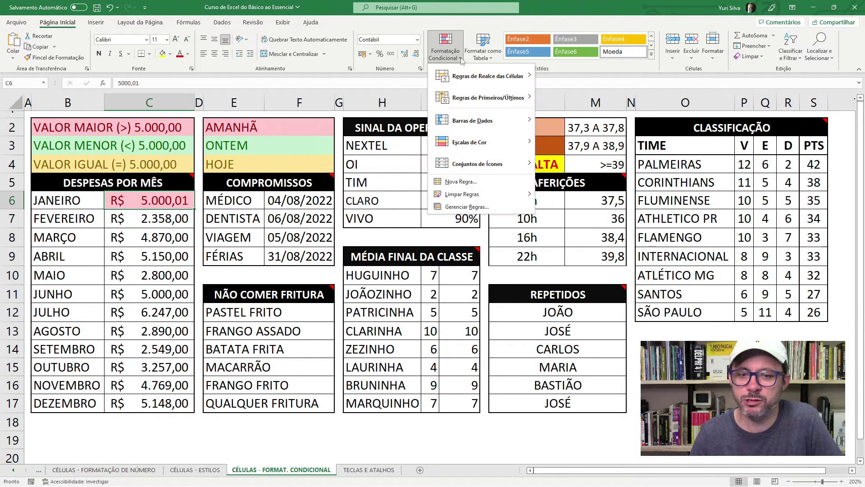
pyautogui.moveTo(487, 76)
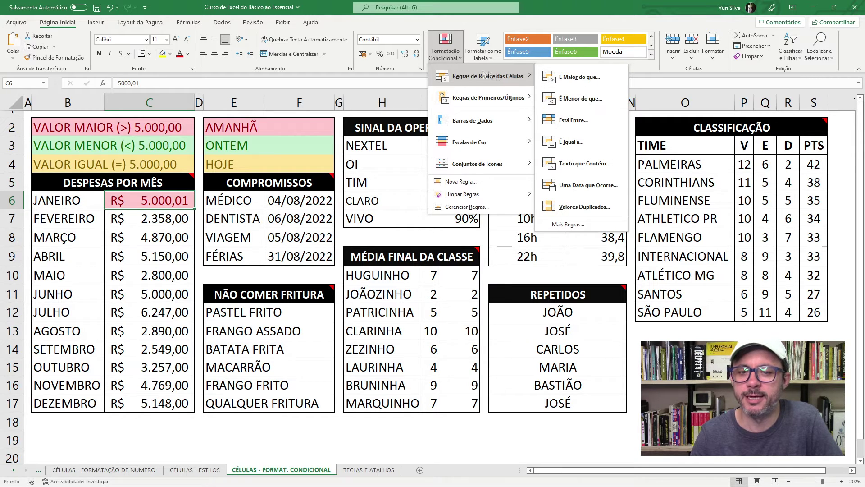
# Step: Add a less-than 5000 rule on C6 with green fill and dark green text
pyautogui.click(575, 105)
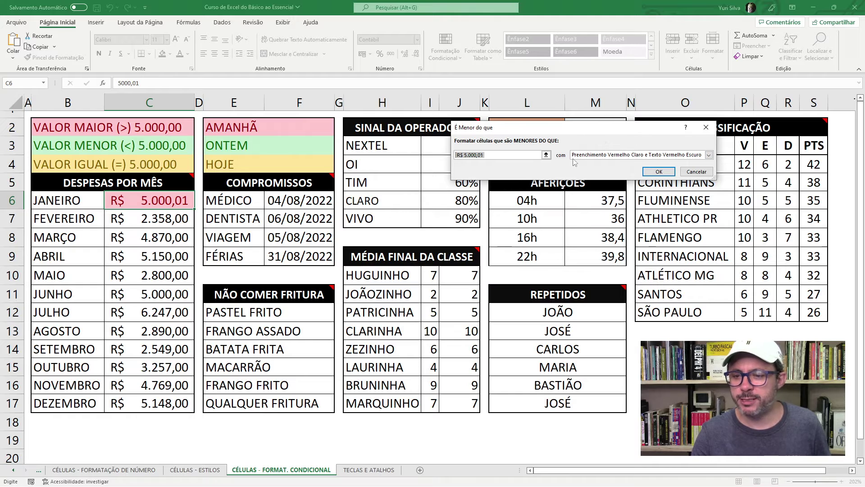
pyautogui.click(640, 156)
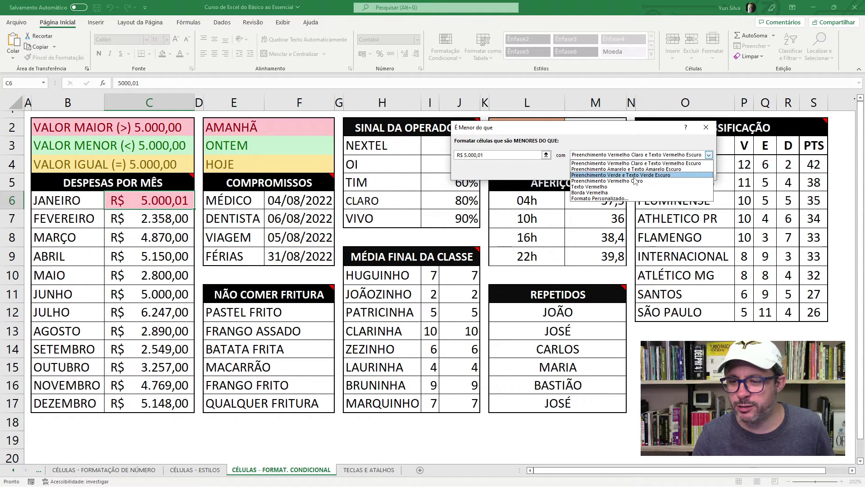
pyautogui.click(633, 175)
pyautogui.hotkey('shift', 'Tab')
pyautogui.hotkey('shift', 'Tab')
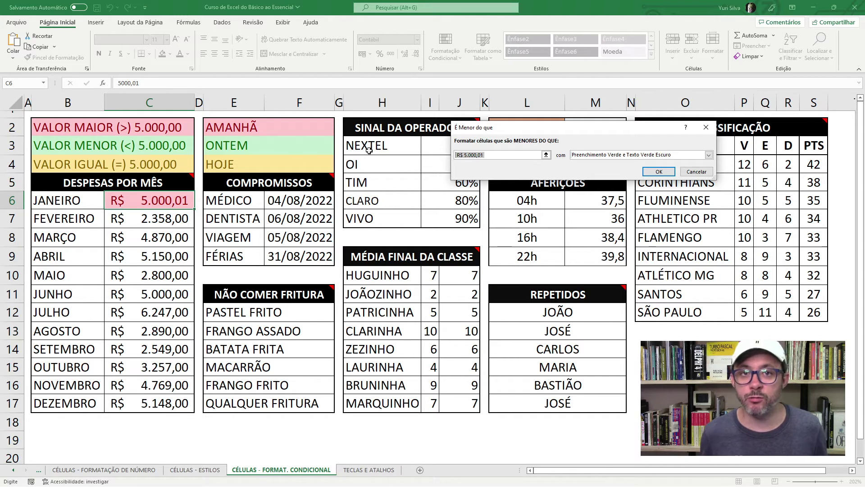
pyautogui.write('5000')
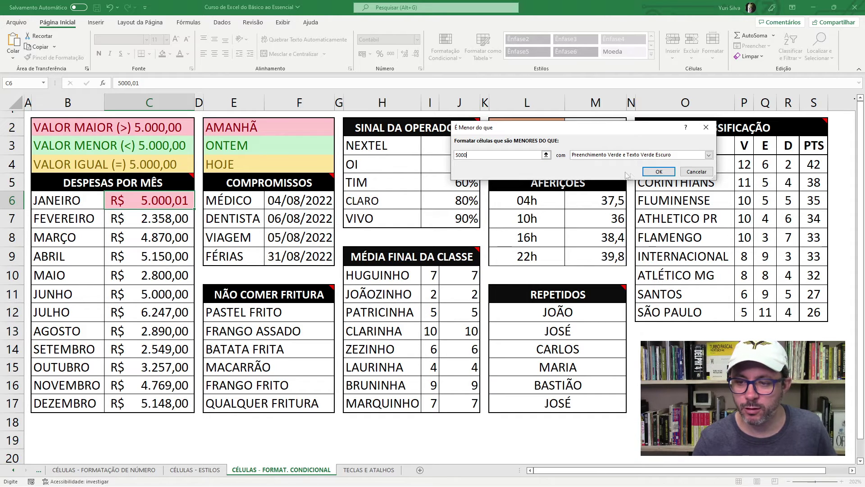
pyautogui.click(651, 173)
pyautogui.click(137, 220)
pyautogui.click(144, 204)
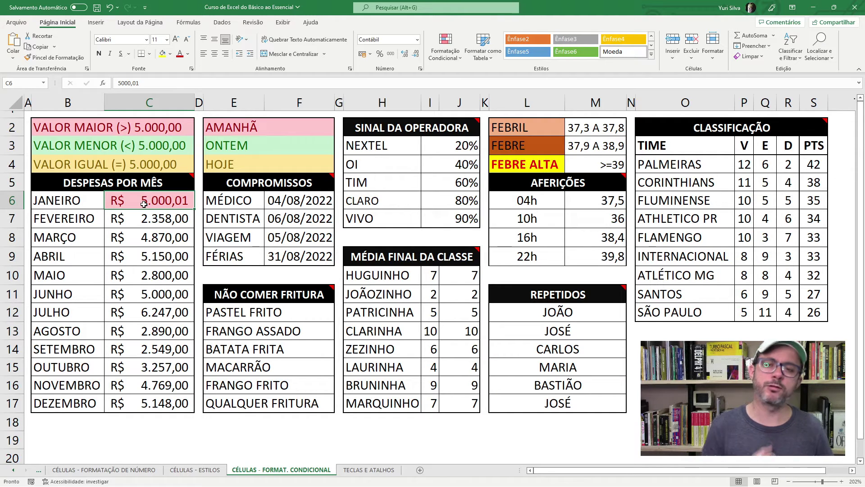
# Step: Test the rules by entering 4950, then 6900, as January's expense in C6
pyautogui.write('4950')
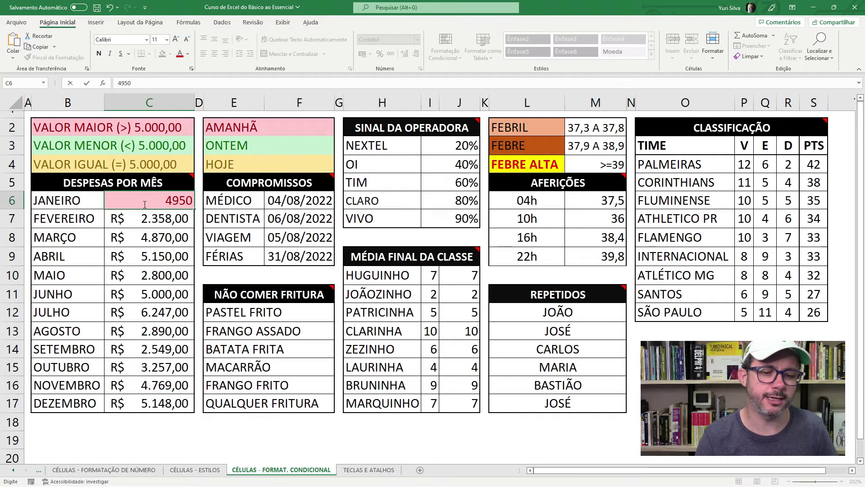
pyautogui.press('Return')
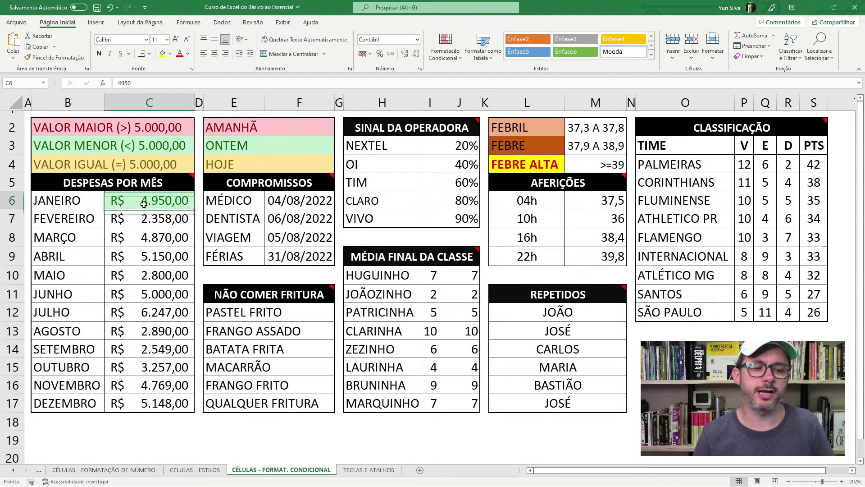
pyautogui.click(152, 198)
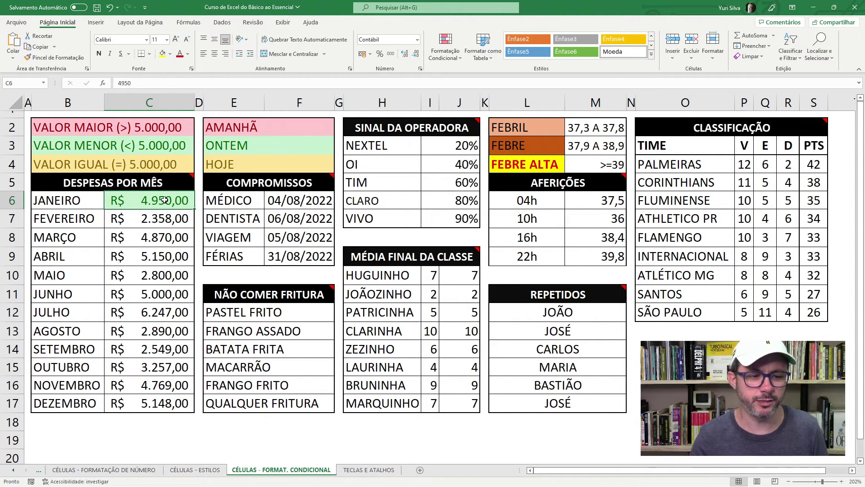
pyautogui.press('F2')
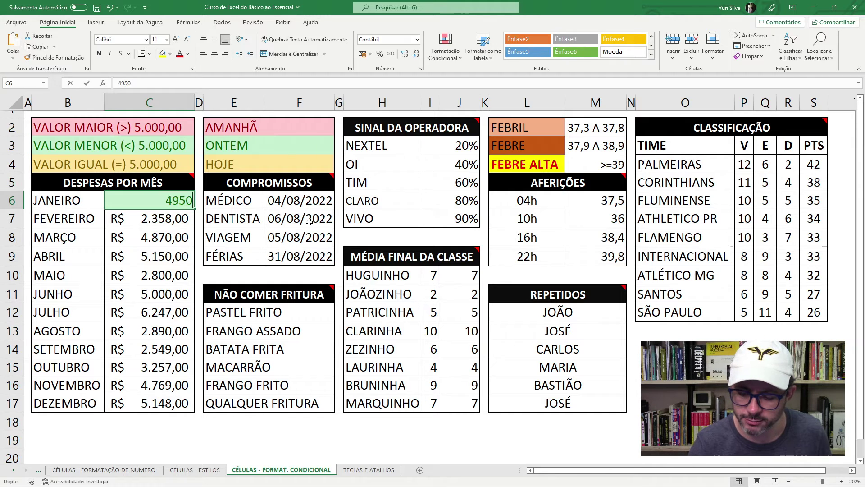
pyautogui.press('BackSpace')
pyautogui.press('BackSpace')
pyautogui.press('BackSpace')
pyautogui.write('6900')
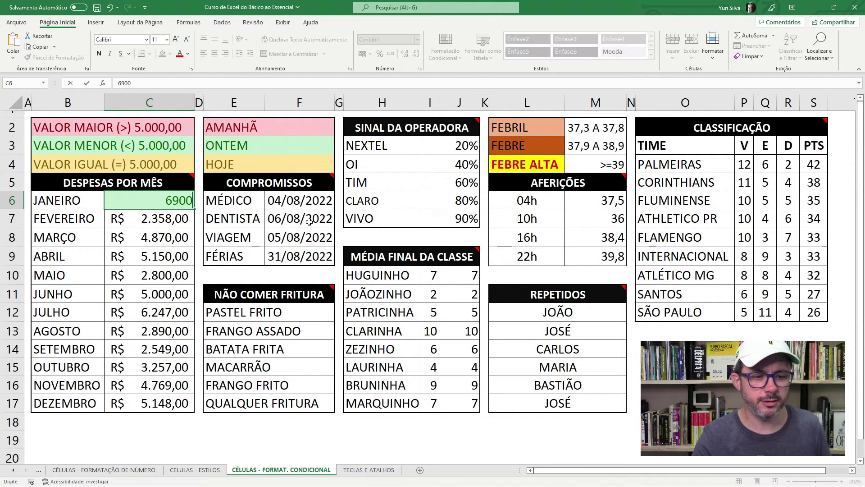
pyautogui.press('Return')
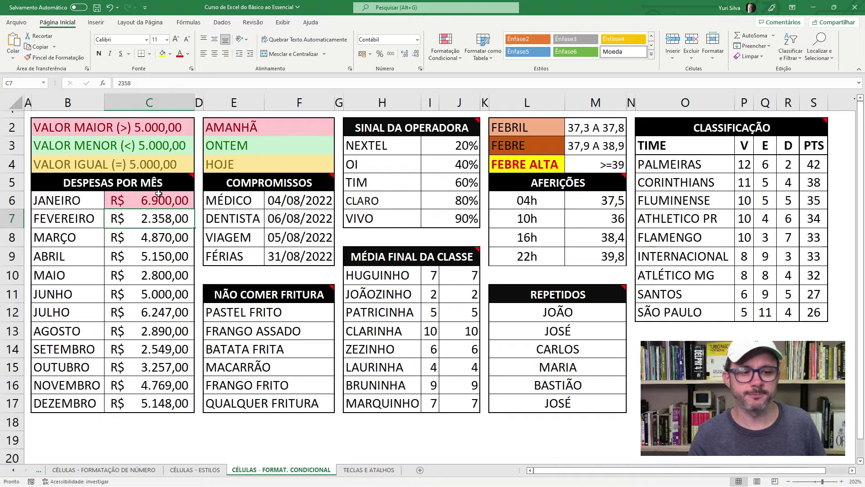
pyautogui.click(159, 203)
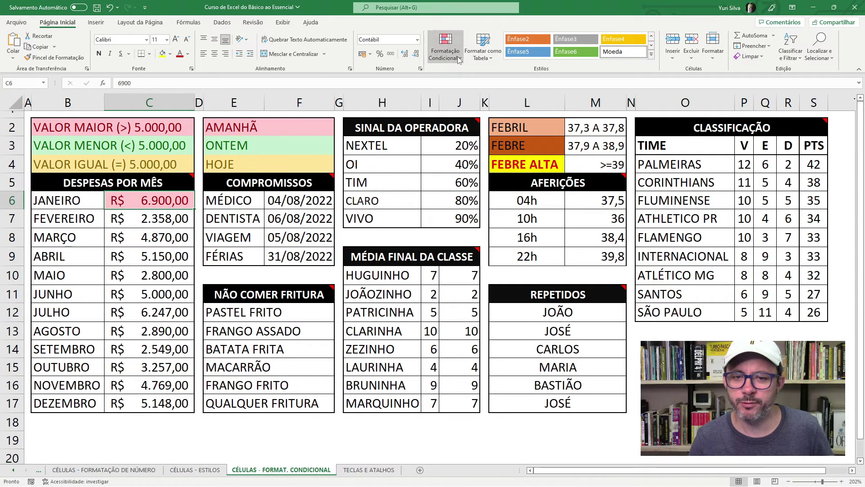
# Step: Add an equal-to 5000 rule on C6 with yellow fill and dark yellow text
pyautogui.click(445, 47)
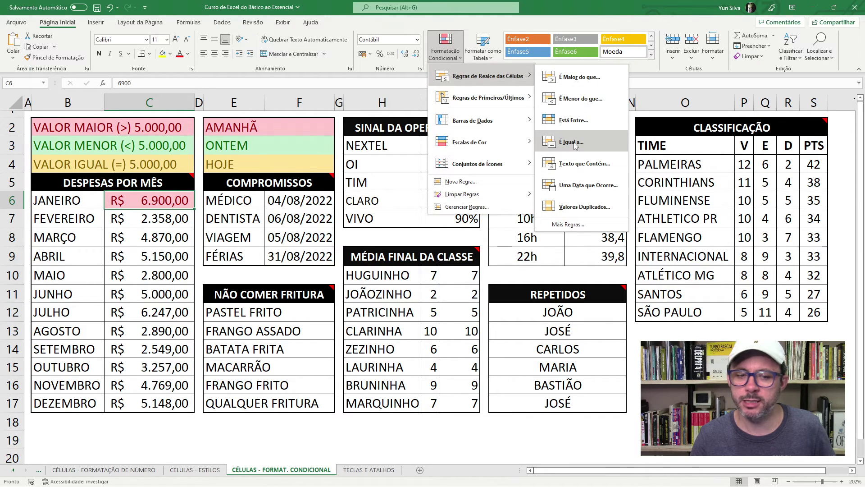
pyautogui.press('Escape')
pyautogui.press('Escape')
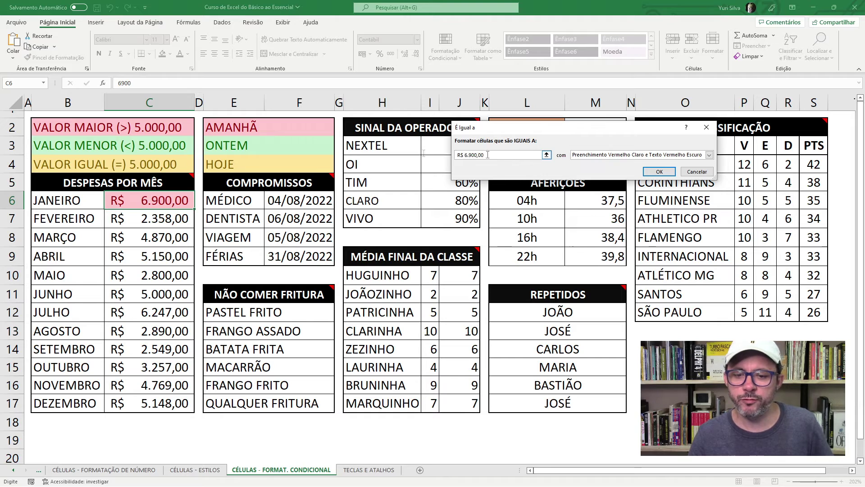
pyautogui.write('50')
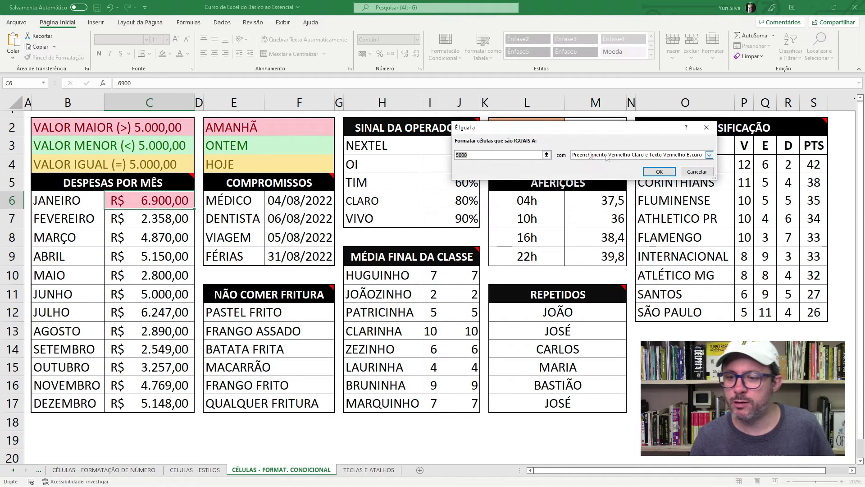
pyautogui.click(631, 155)
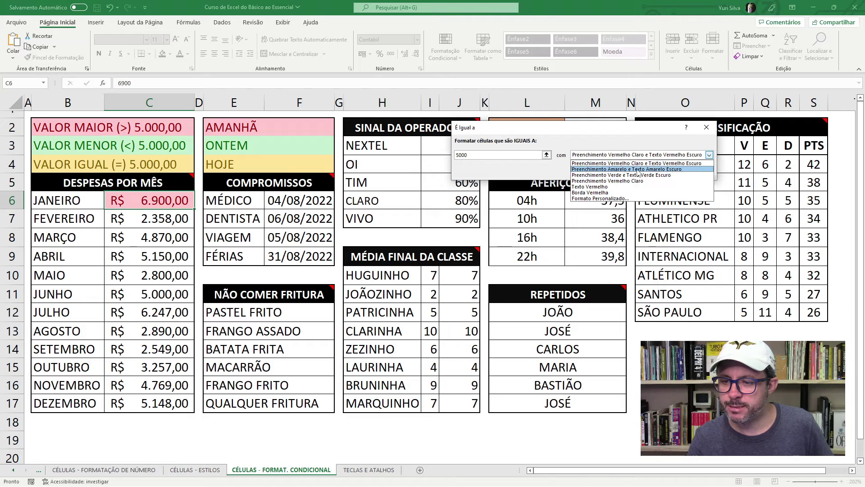
pyautogui.click(639, 169)
pyautogui.click(641, 155)
pyautogui.click(641, 155)
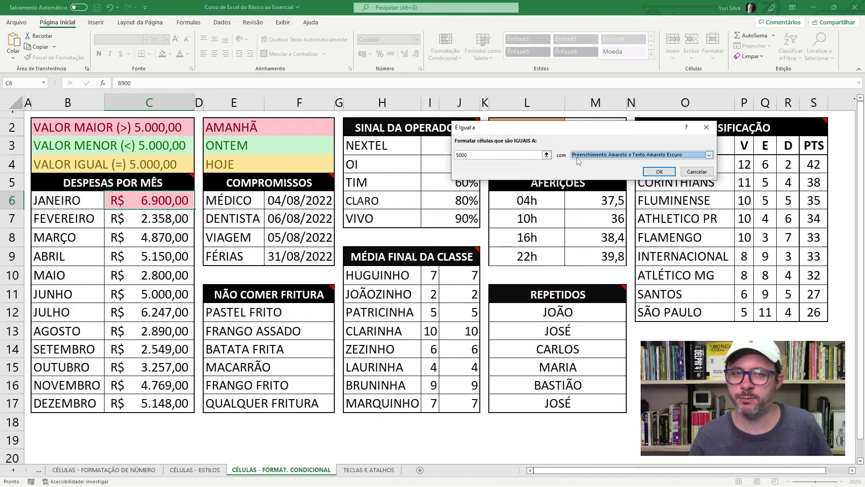
pyautogui.click(659, 172)
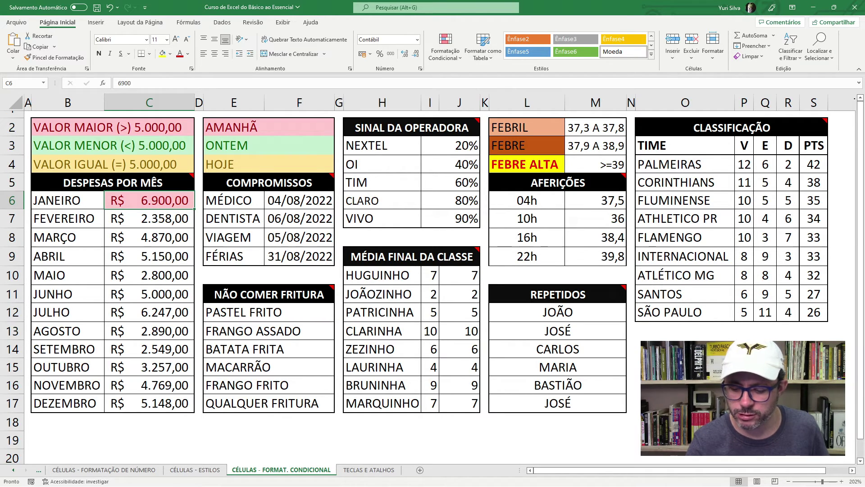
# Step: Enter 5000, then 2650, in C6, then select all monthly expenses C6:C17
pyautogui.write('5000')
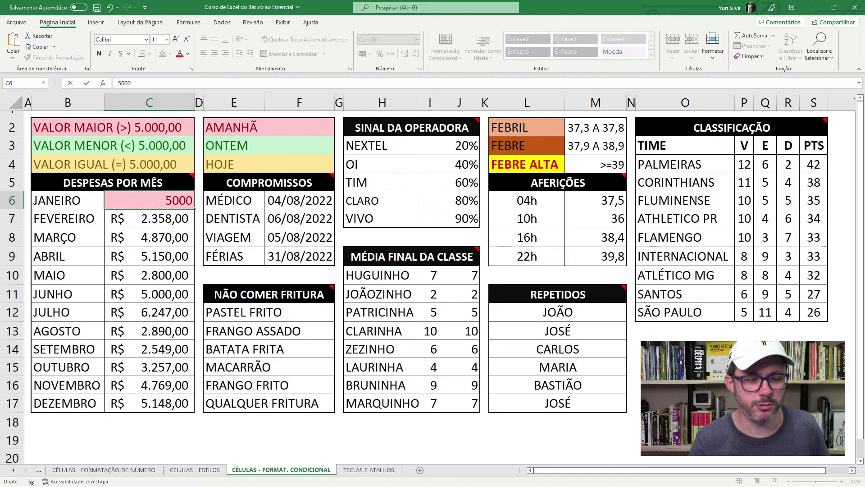
pyautogui.press('Return')
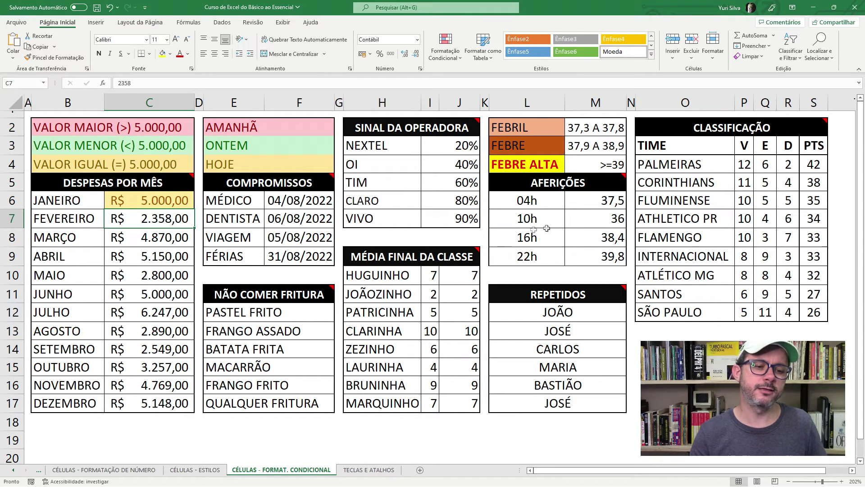
pyautogui.click(184, 247)
pyautogui.click(179, 193)
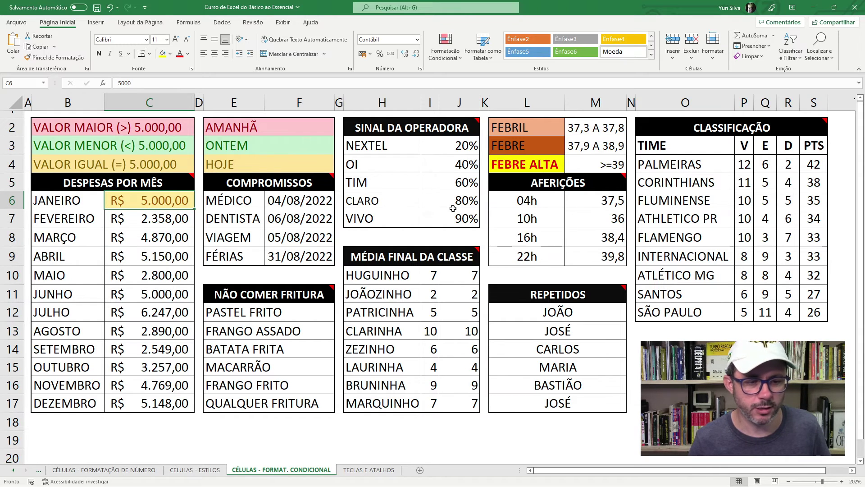
pyautogui.write('2650')
pyautogui.press('Return')
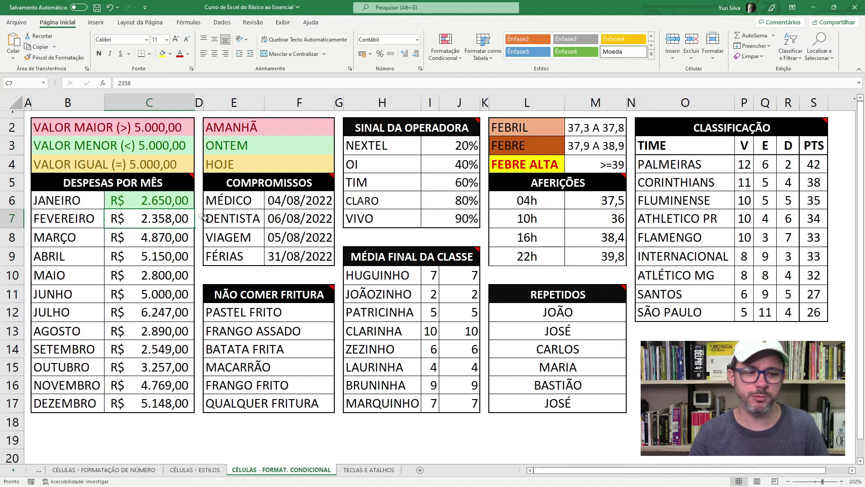
pyautogui.click(171, 201)
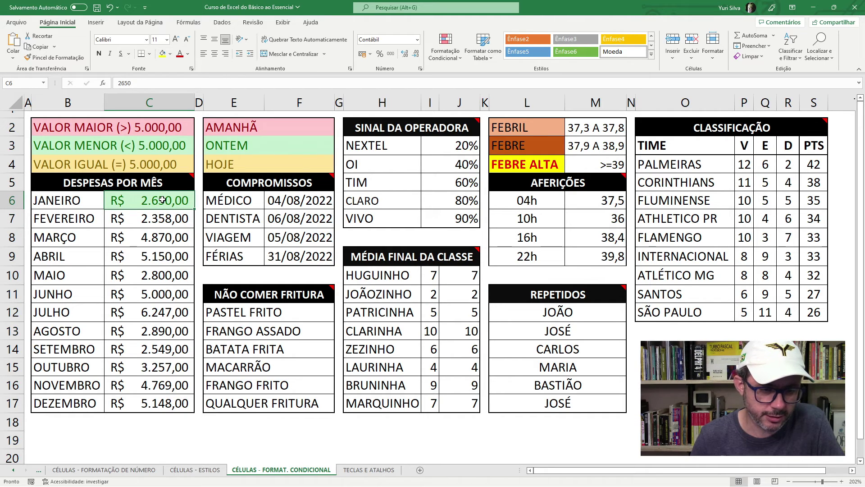
pyautogui.moveTo(163, 200); pyautogui.dragTo(169, 399)
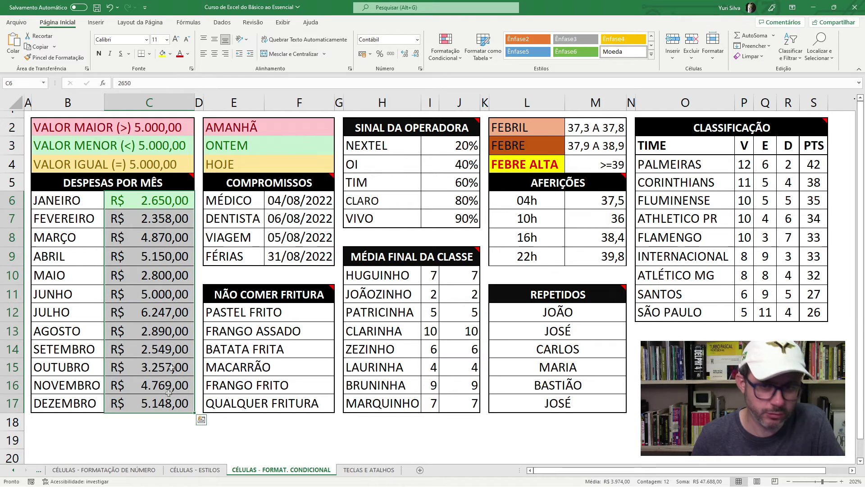
# Step: Apply a greater-than 5000 rule with light red fill and dark red text to all months
pyautogui.click(445, 47)
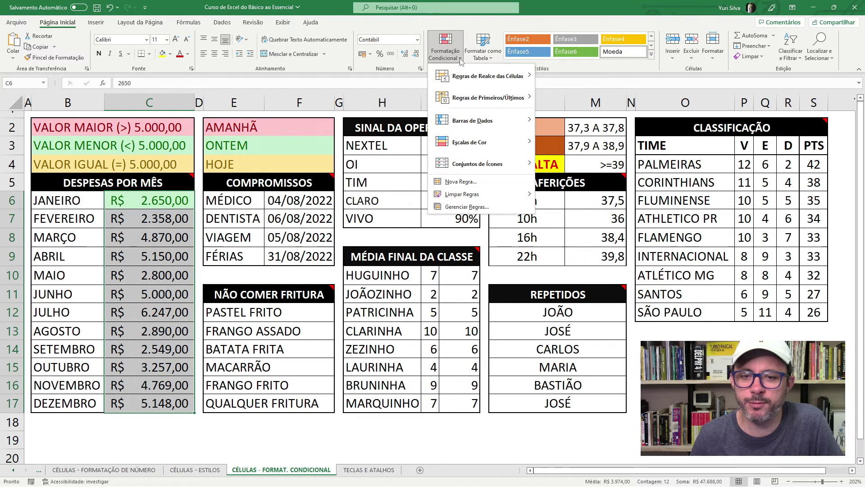
pyautogui.moveTo(481, 76)
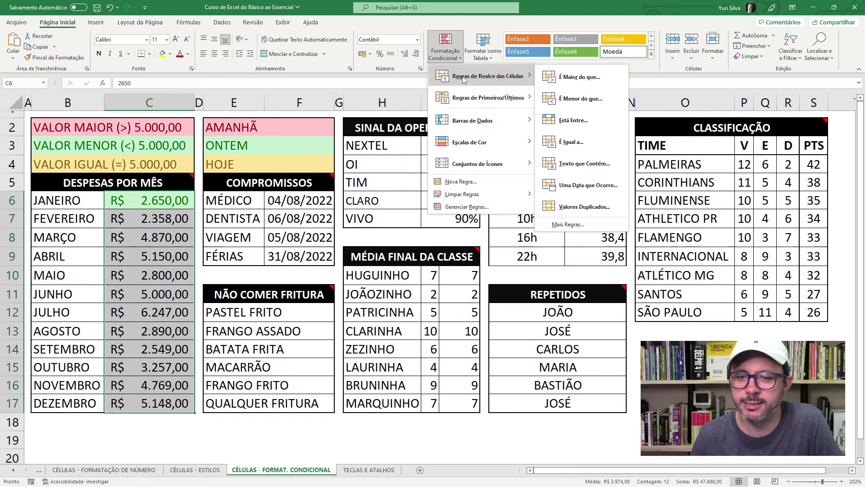
pyautogui.click(575, 78)
pyautogui.click(499, 155)
pyautogui.moveTo(508, 155); pyautogui.dragTo(456, 155)
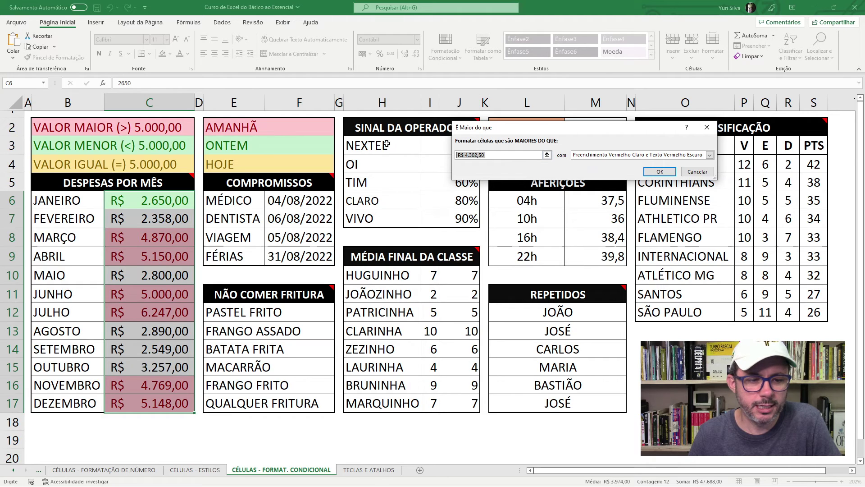
pyautogui.write('5000')
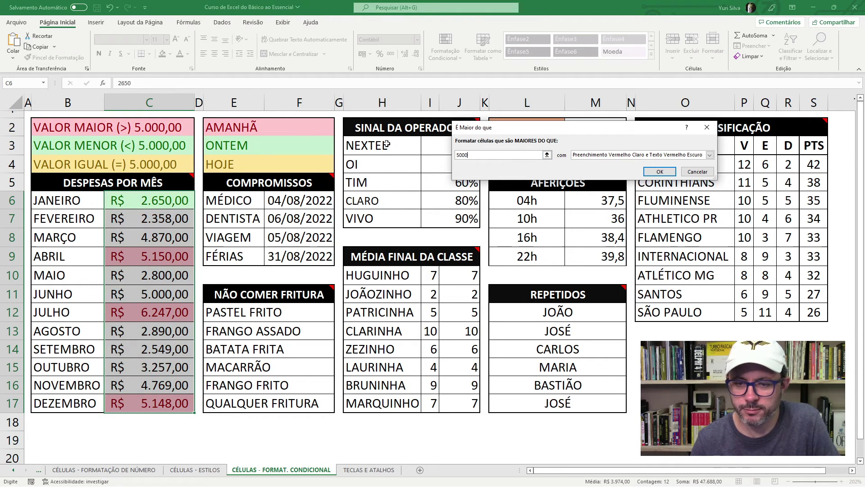
pyautogui.click(659, 171)
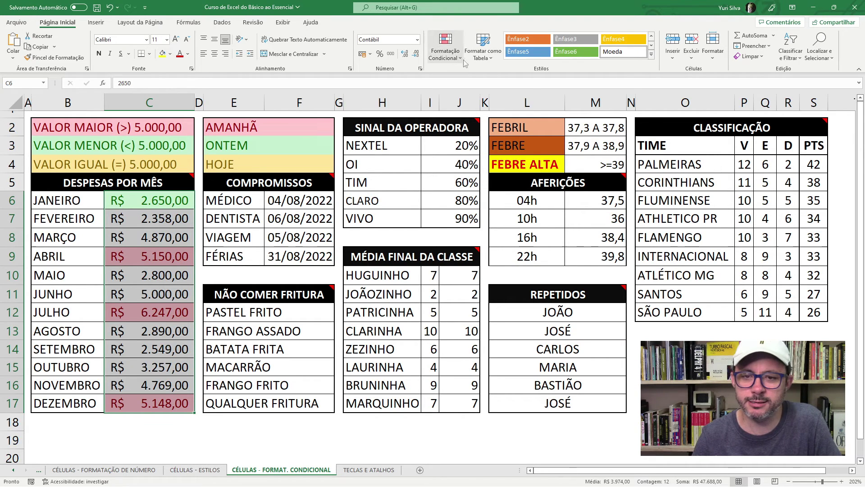
pyautogui.click(446, 47)
pyautogui.moveTo(481, 75)
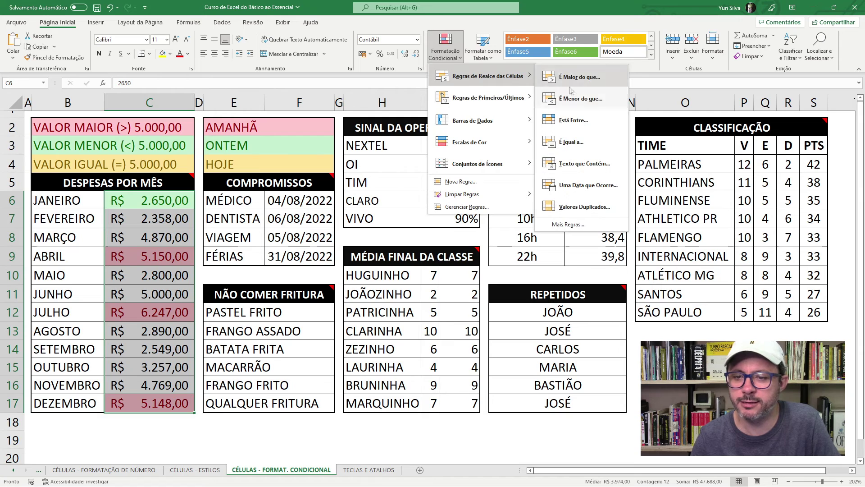
# Step: Add a less-than 5000 rule with green fill and dark green text to all months
pyautogui.click(577, 101)
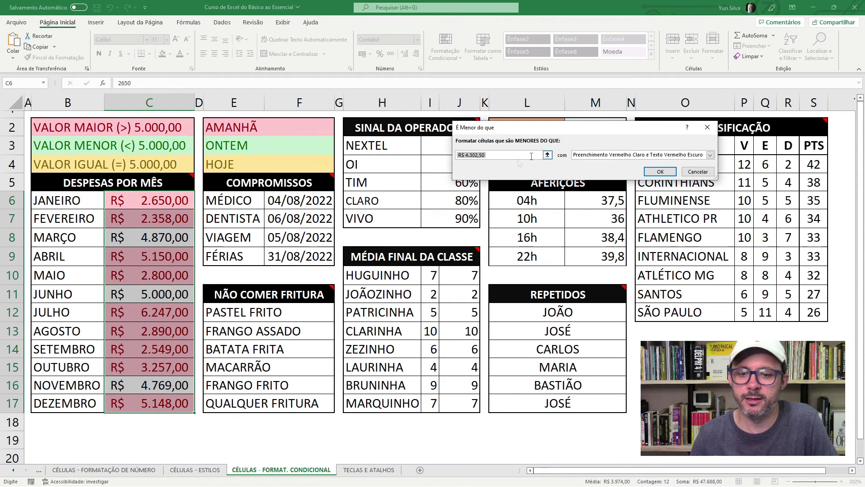
pyautogui.click(510, 154)
pyautogui.hotkey('ctrl', 'a')
pyautogui.write('5000')
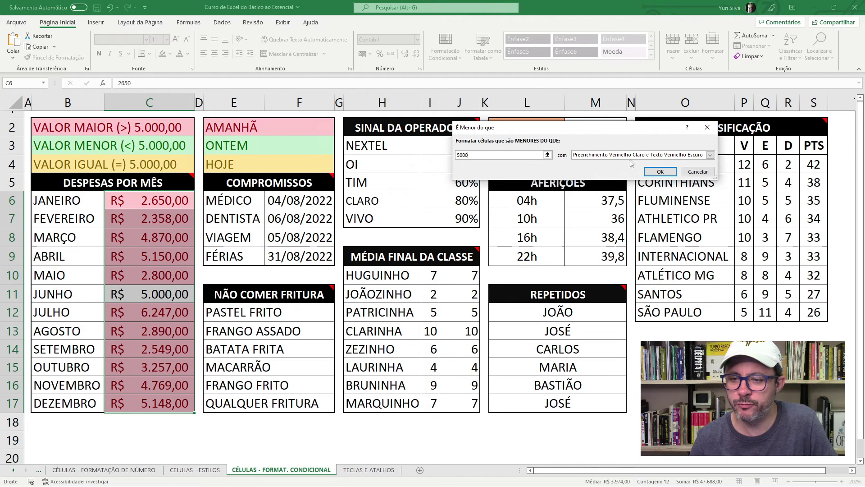
pyautogui.click(639, 155)
pyautogui.click(635, 175)
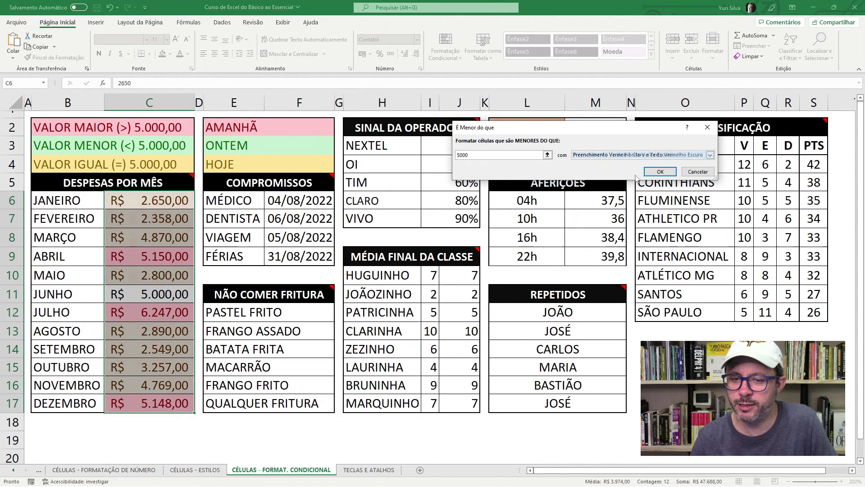
pyautogui.click(654, 173)
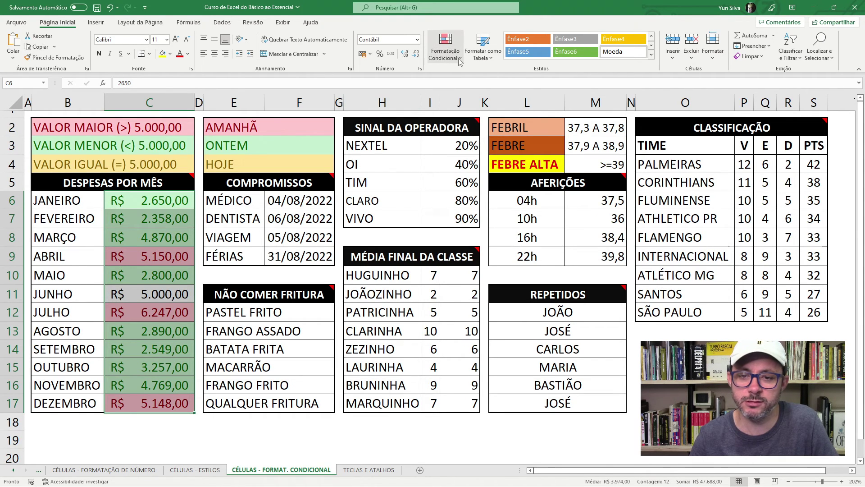
# Step: Add an equal-to 5000 rule with yellow fill and dark yellow text for all months
pyautogui.click(445, 47)
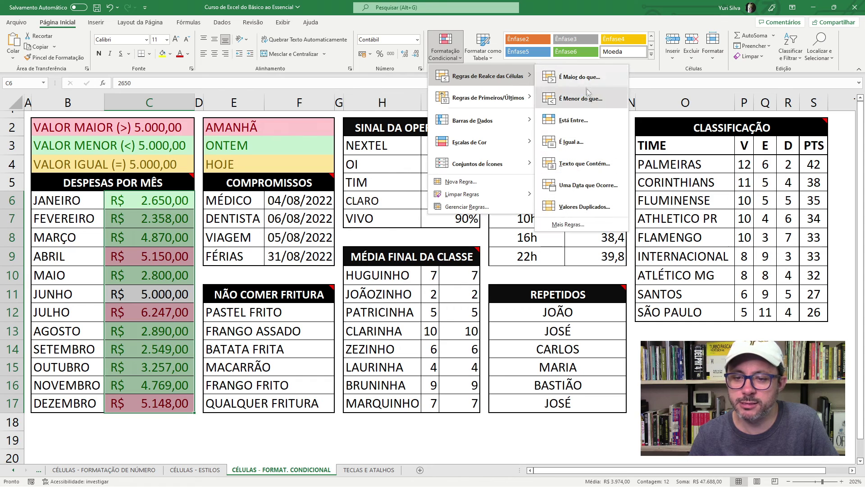
pyautogui.click(594, 144)
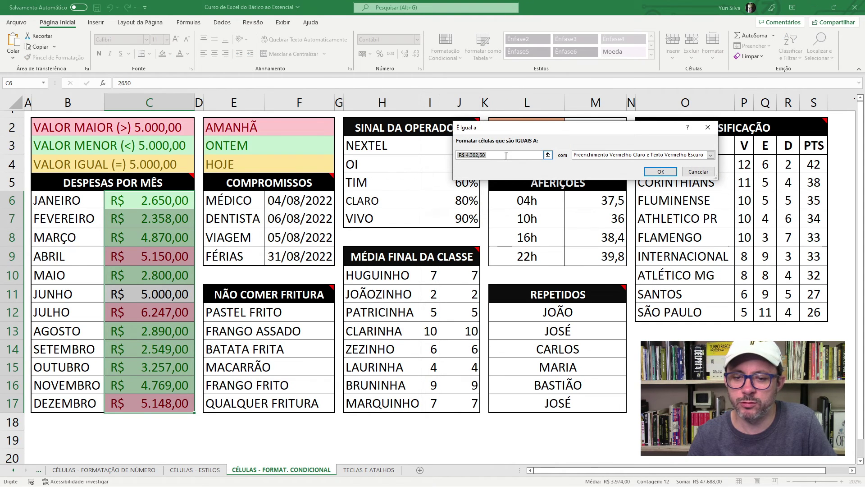
pyautogui.write('5000')
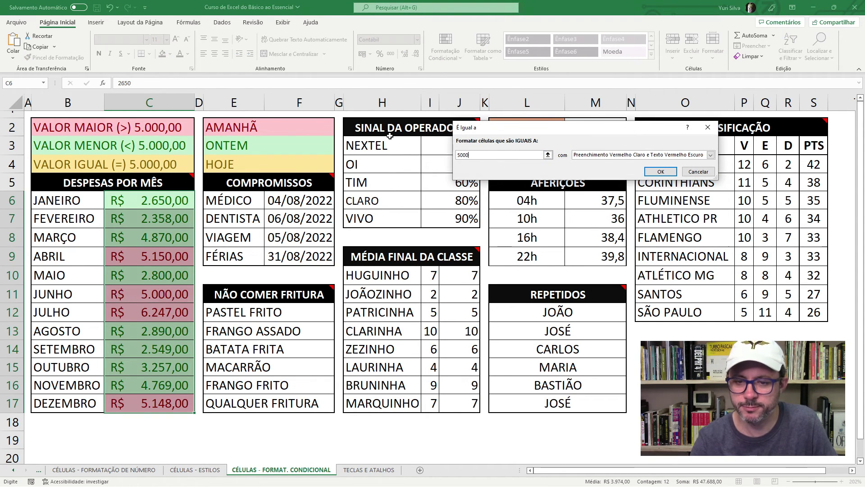
pyautogui.click(683, 155)
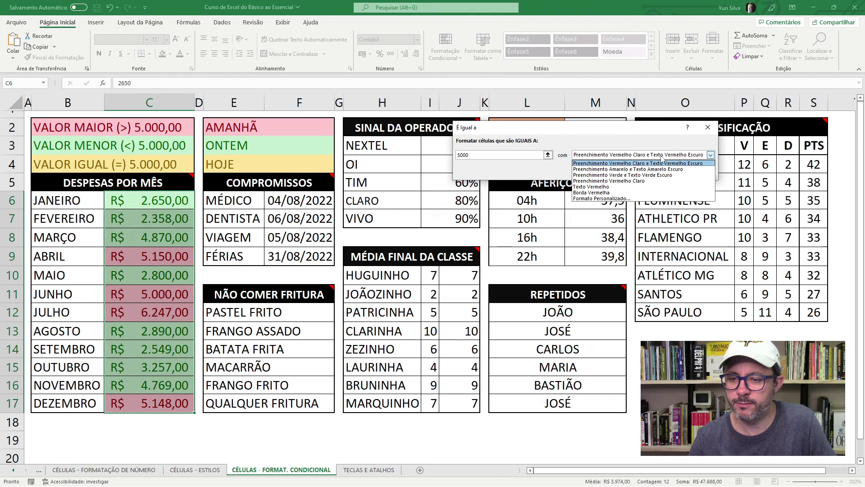
pyautogui.click(640, 169)
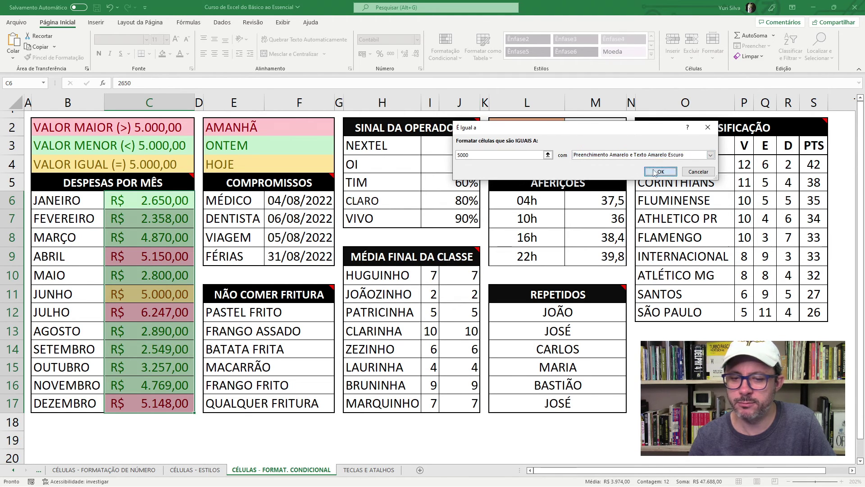
pyautogui.click(659, 172)
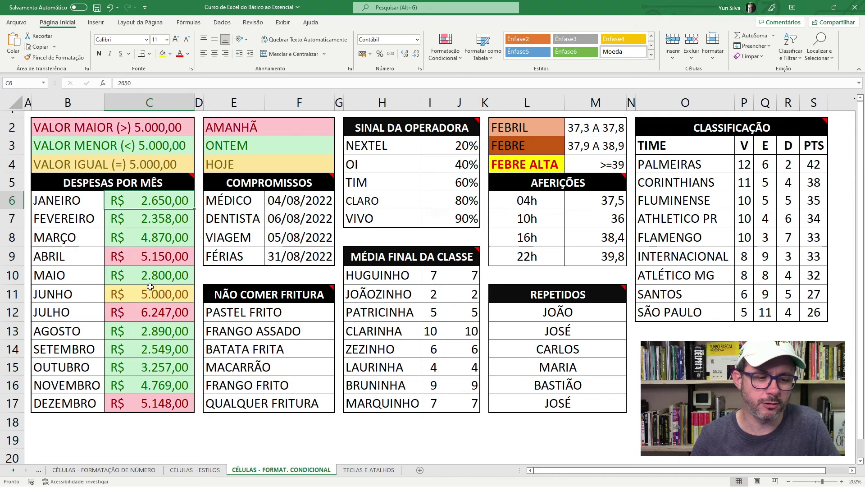
pyautogui.moveTo(167, 203); pyautogui.dragTo(183, 437)
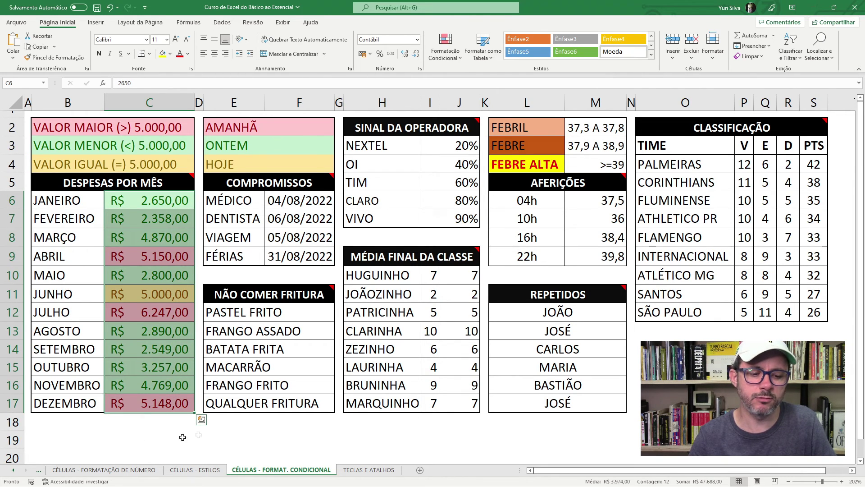
pyautogui.click(242, 423)
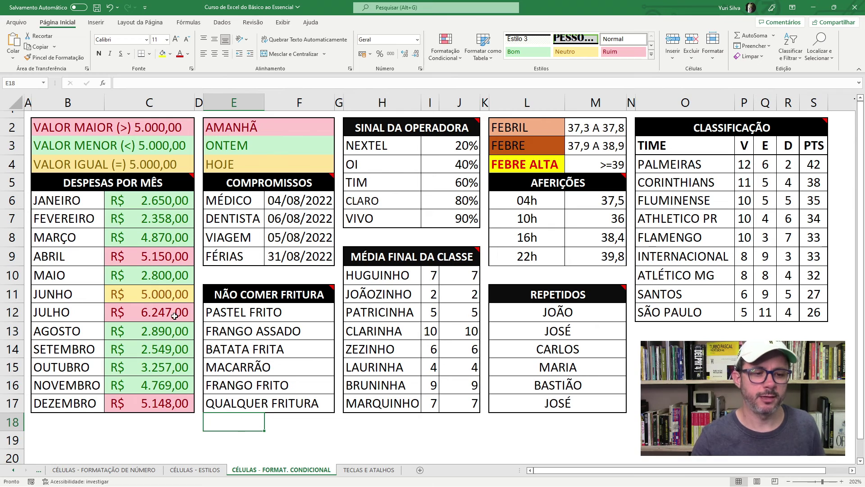
pyautogui.moveTo(172, 203); pyautogui.dragTo(177, 249)
pyautogui.click(172, 252)
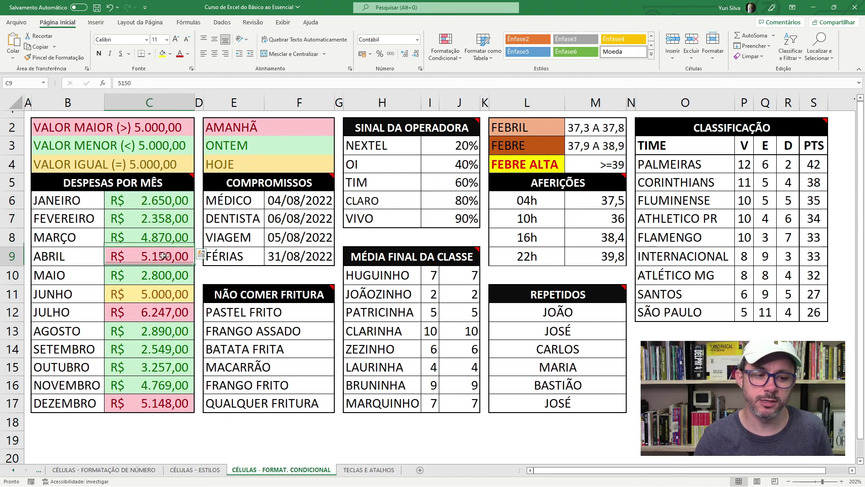
pyautogui.click(152, 274)
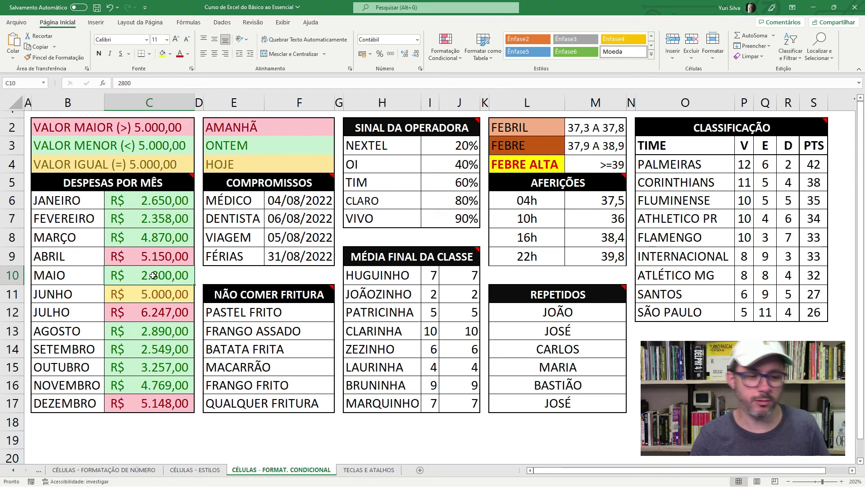
pyautogui.click(154, 293)
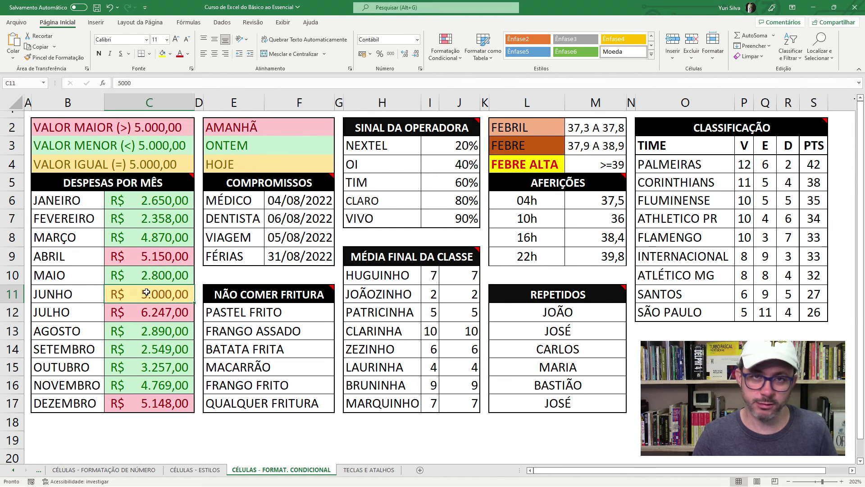
pyautogui.click(149, 312)
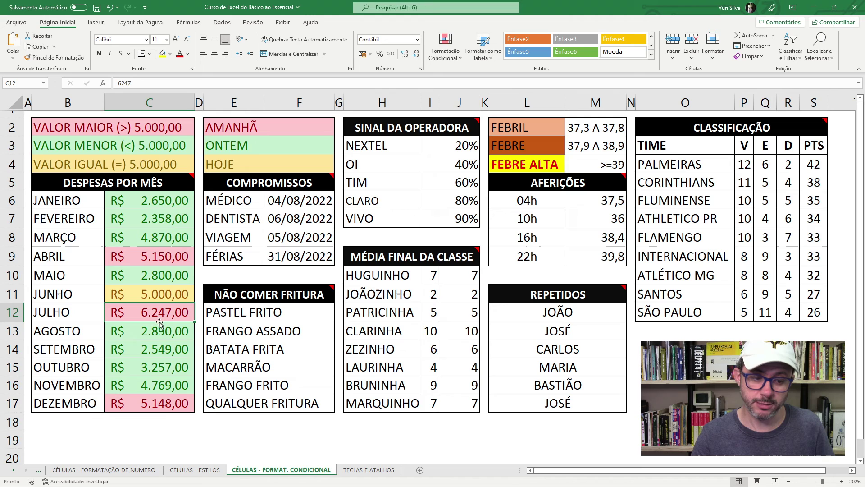
pyautogui.moveTo(160, 331); pyautogui.dragTo(160, 387)
pyautogui.click(155, 403)
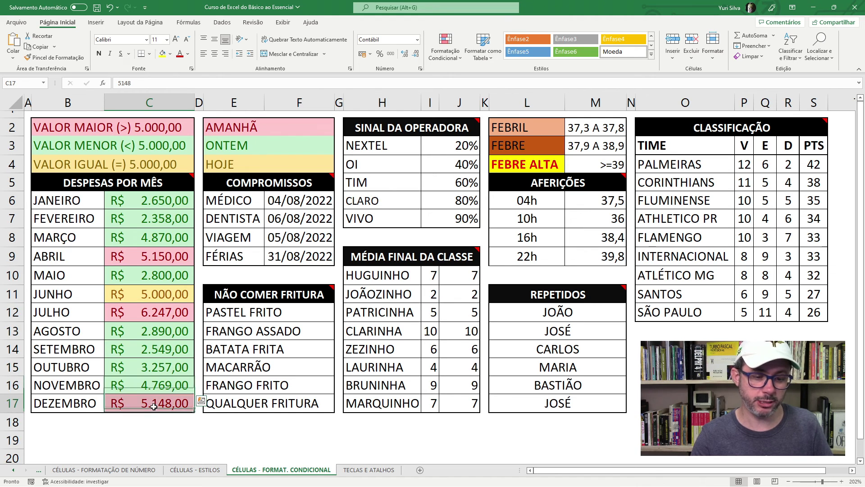
pyautogui.moveTo(145, 205); pyautogui.dragTo(160, 401)
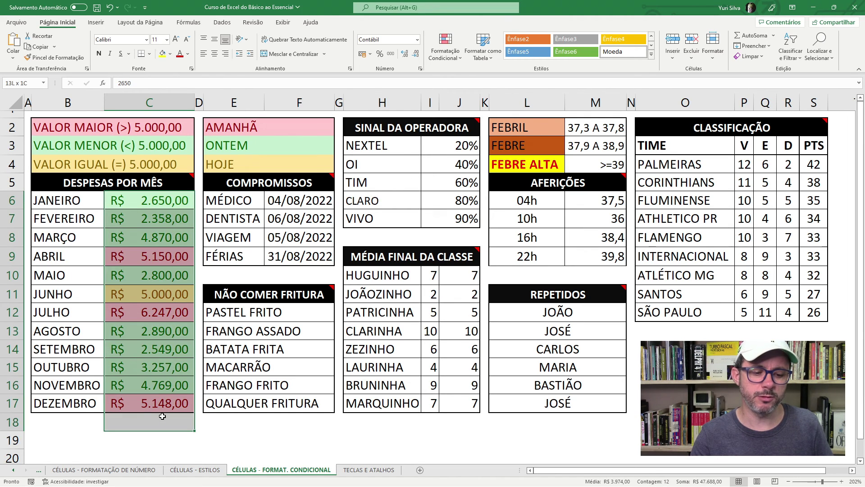
pyautogui.click(148, 201)
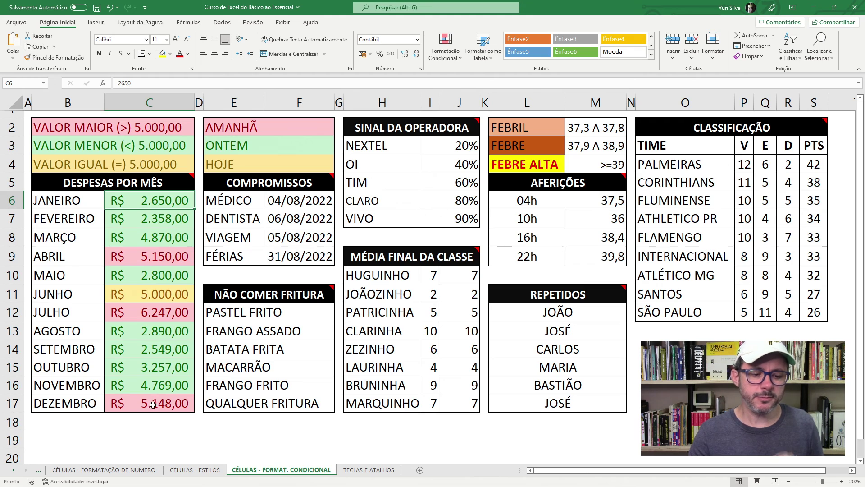
pyautogui.click(154, 422)
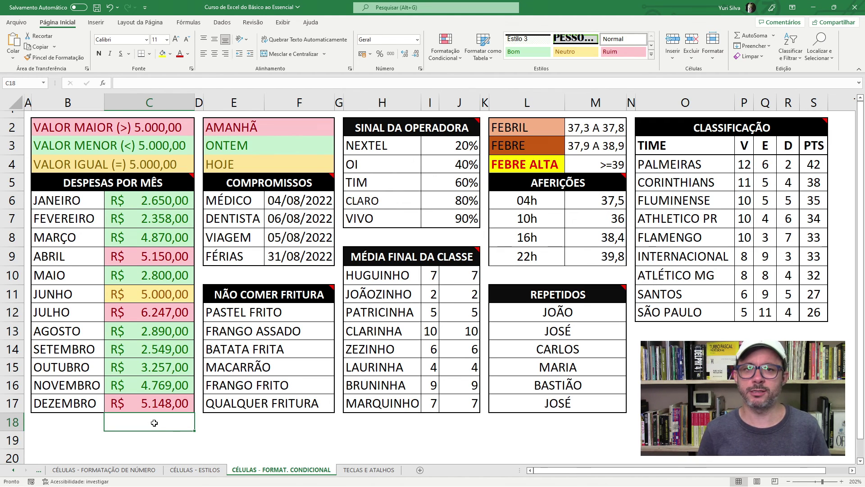